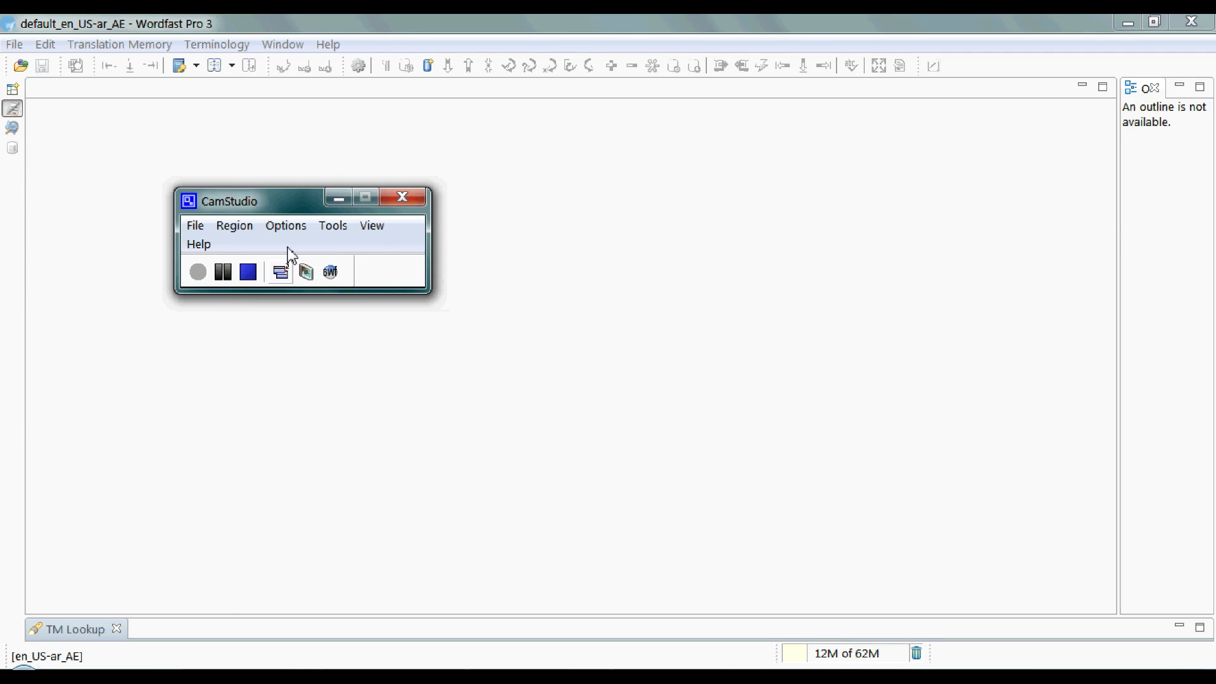
# Delete packed tm.txt from the TM List, leaving New TM.txt and Client TM.txt.
pyautogui.click(339, 198)
pyautogui.click(171, 44)
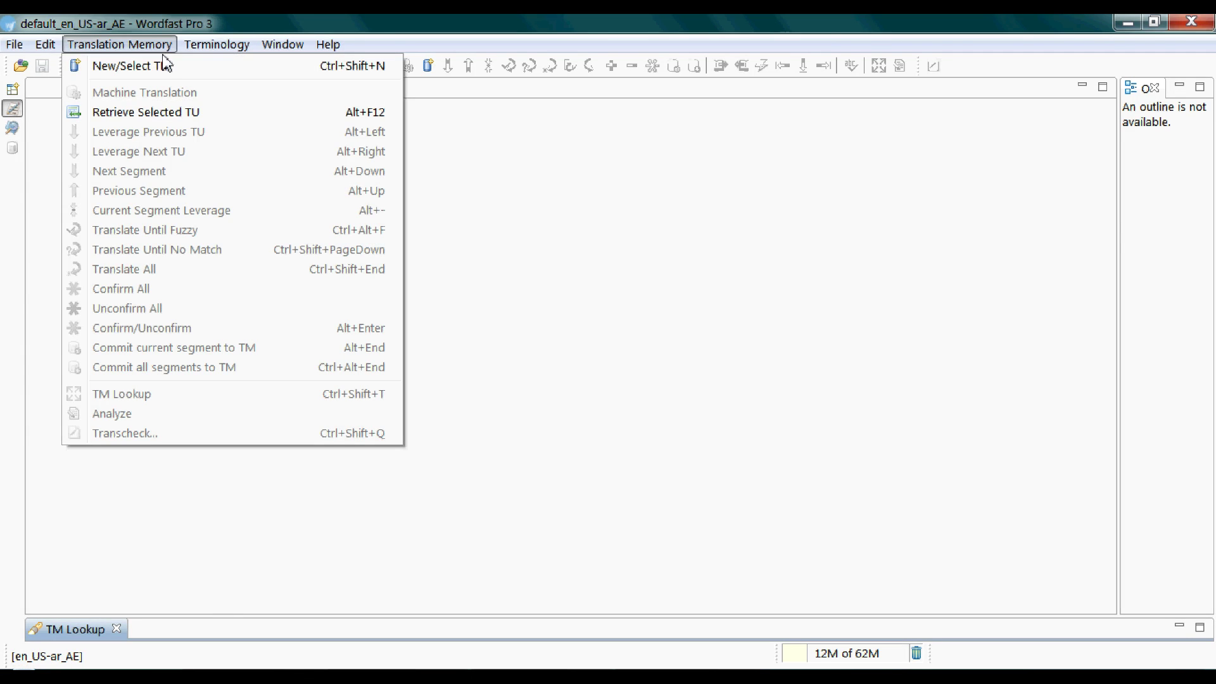
pyautogui.click(166, 67)
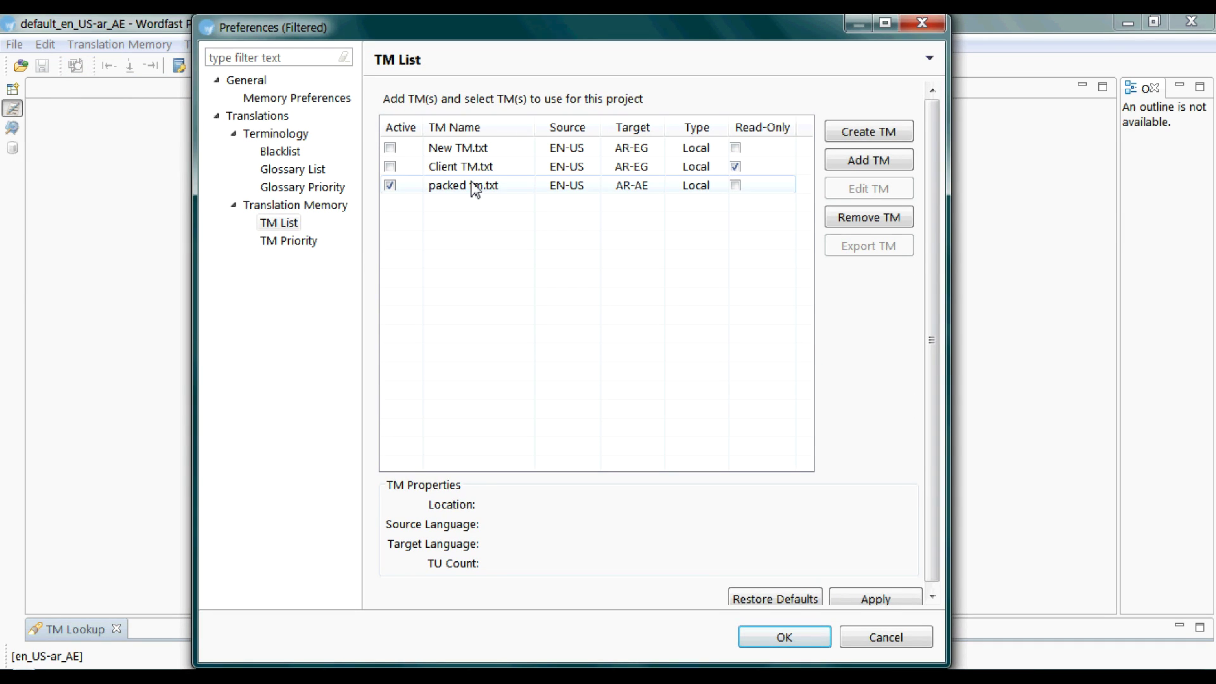
pyautogui.click(474, 187)
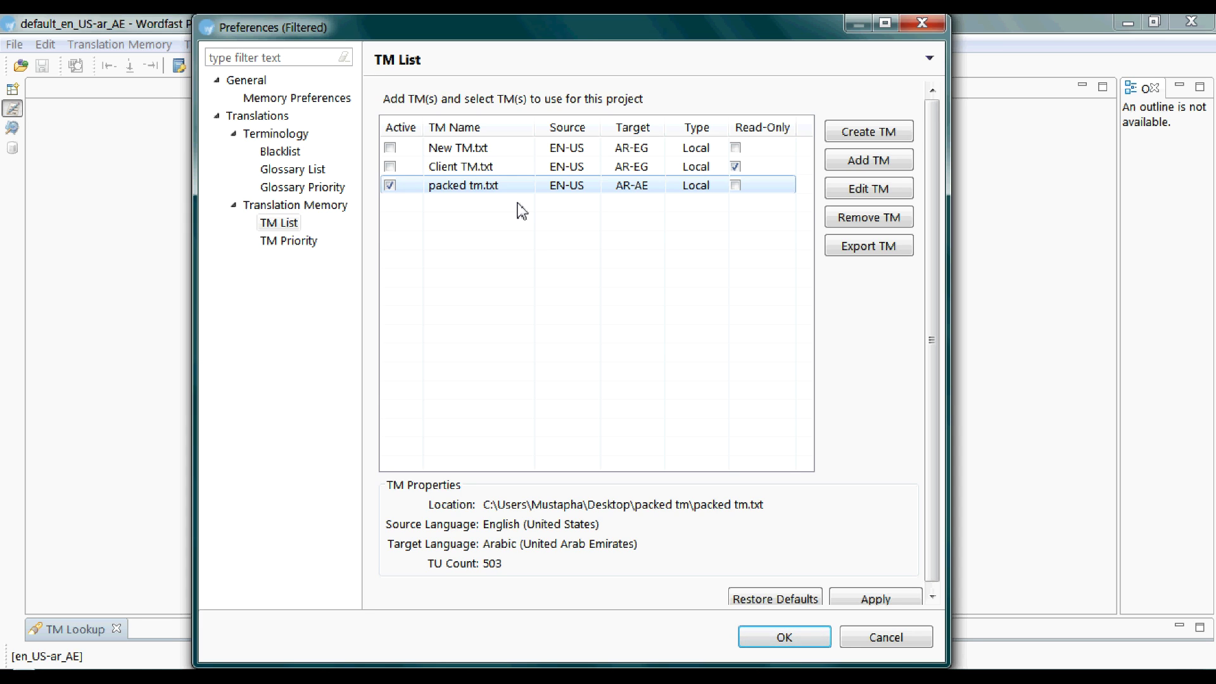
pyautogui.press('Delete')
pyautogui.press('Return')
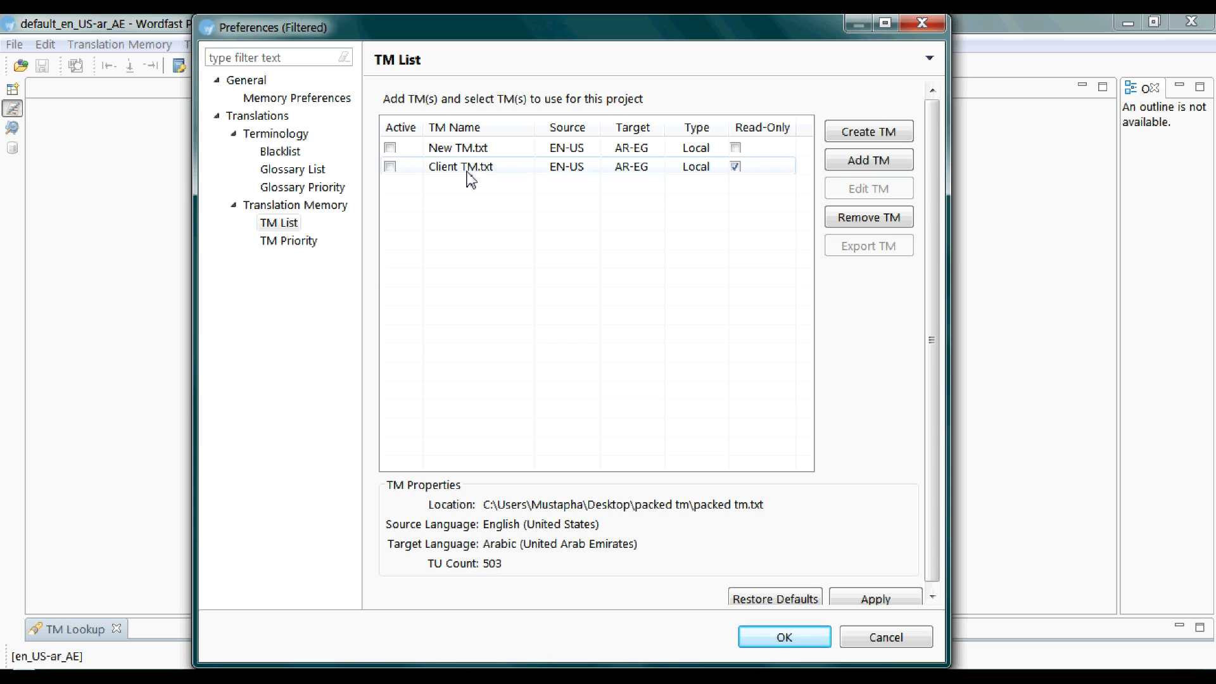
# Re-add packed tm.txt from the Desktop's packed tm folder as an active EN-US to AR-AE memory.
pyautogui.click(890, 164)
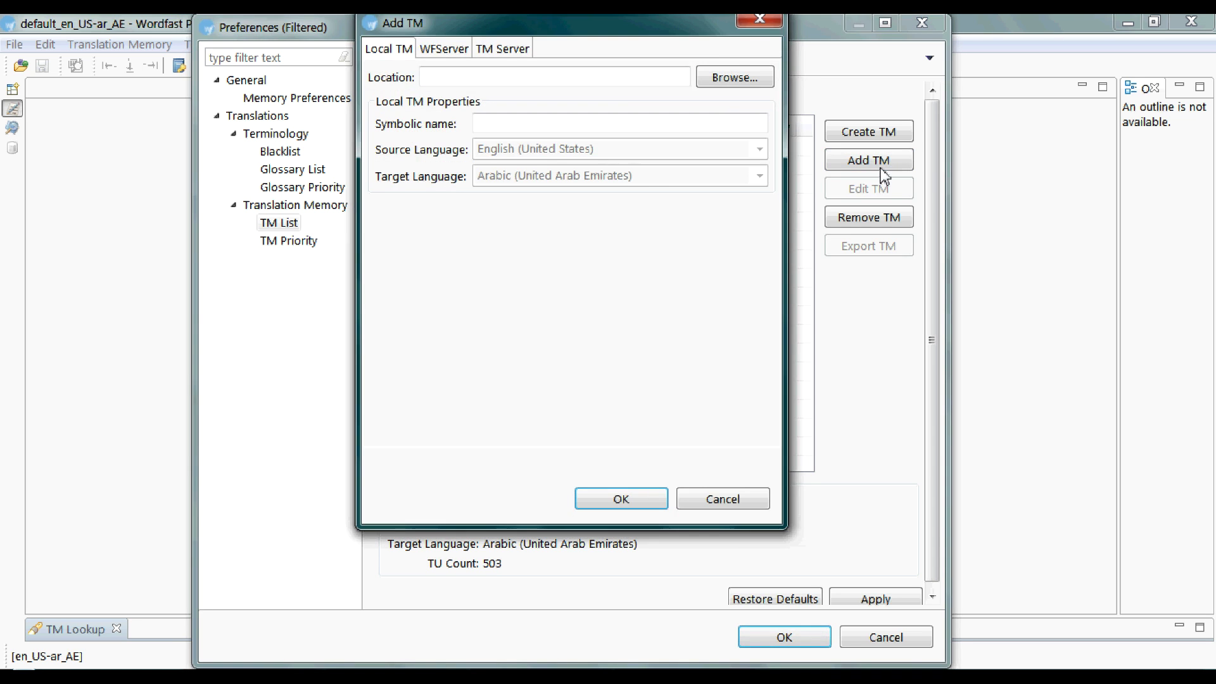
pyautogui.click(731, 85)
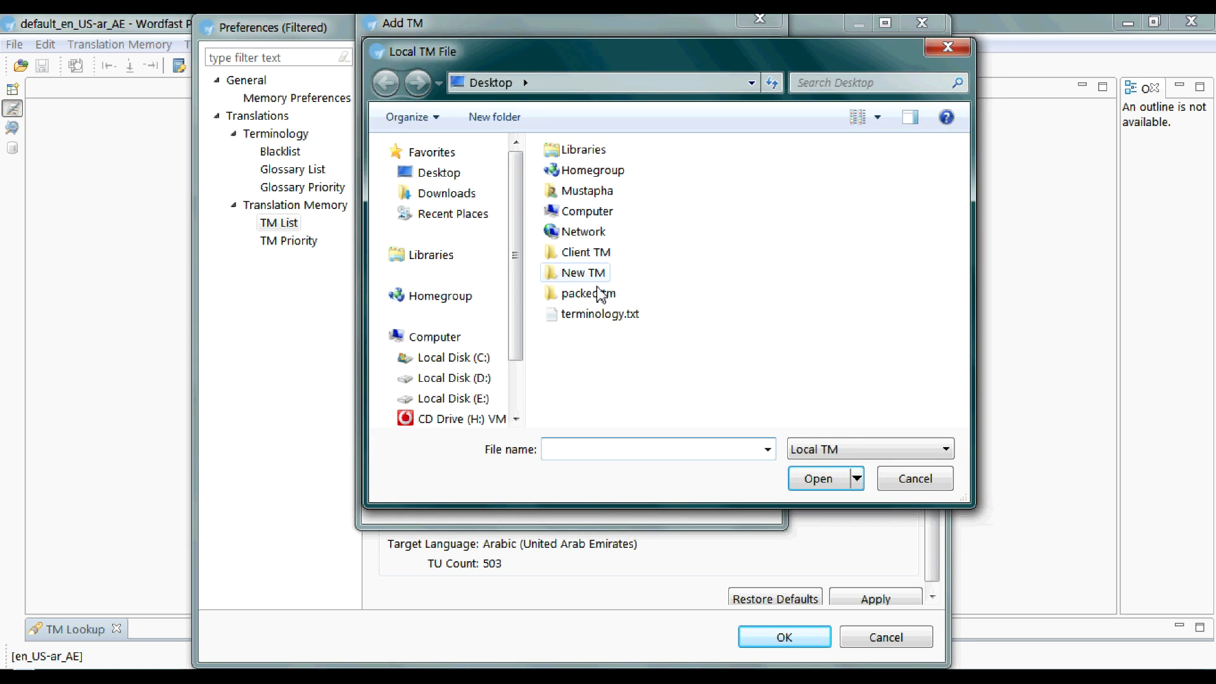
pyautogui.doubleClick(592, 291)
pyautogui.doubleClick(619, 150)
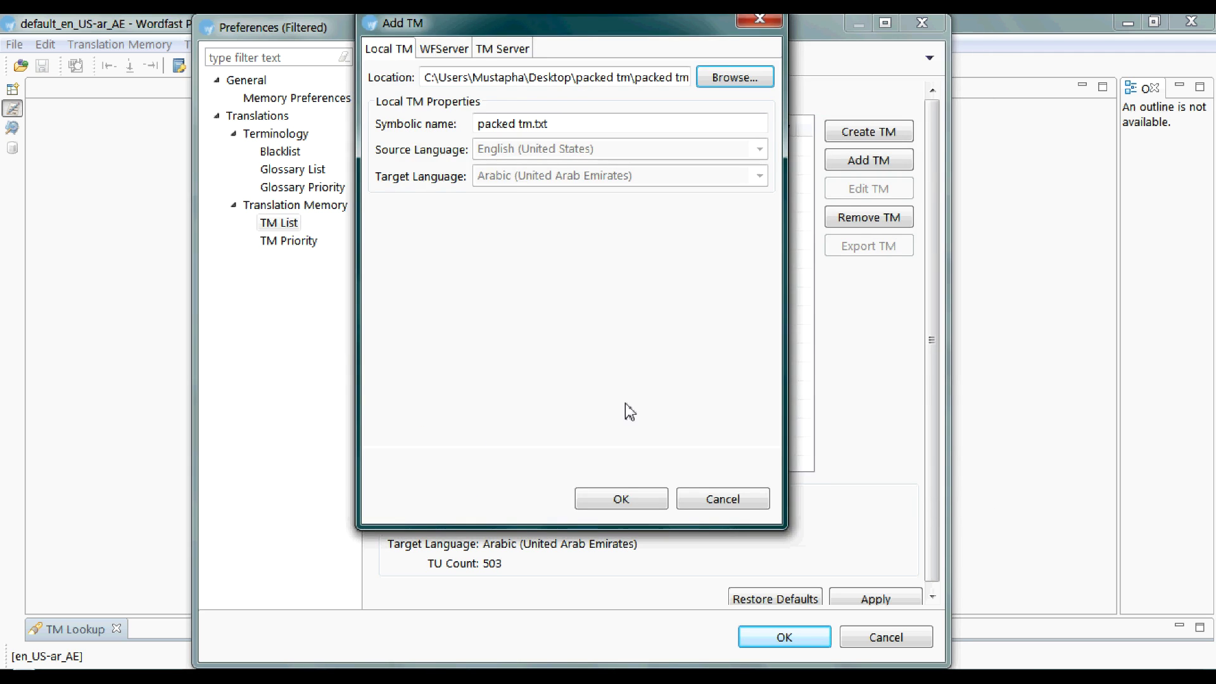
pyautogui.click(611, 494)
pyautogui.click(776, 288)
pyautogui.click(509, 190)
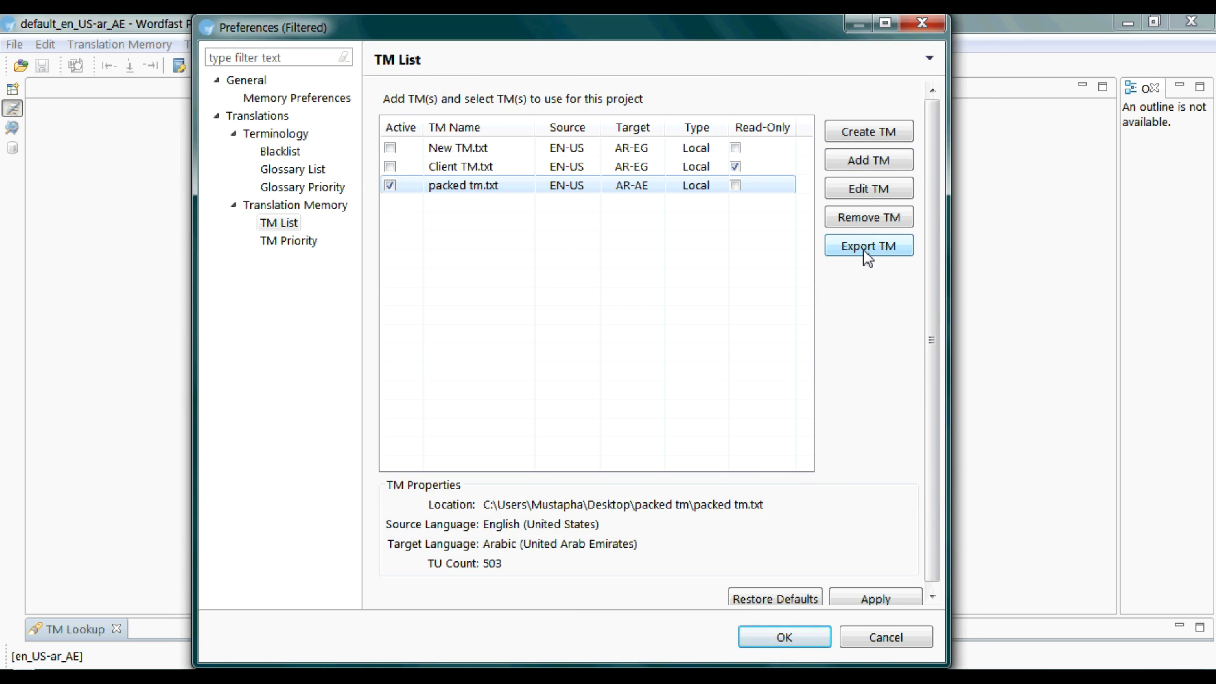
# Export packed tm.txt as the TMX file exporteddd, with all 503 units.
pyautogui.click(863, 250)
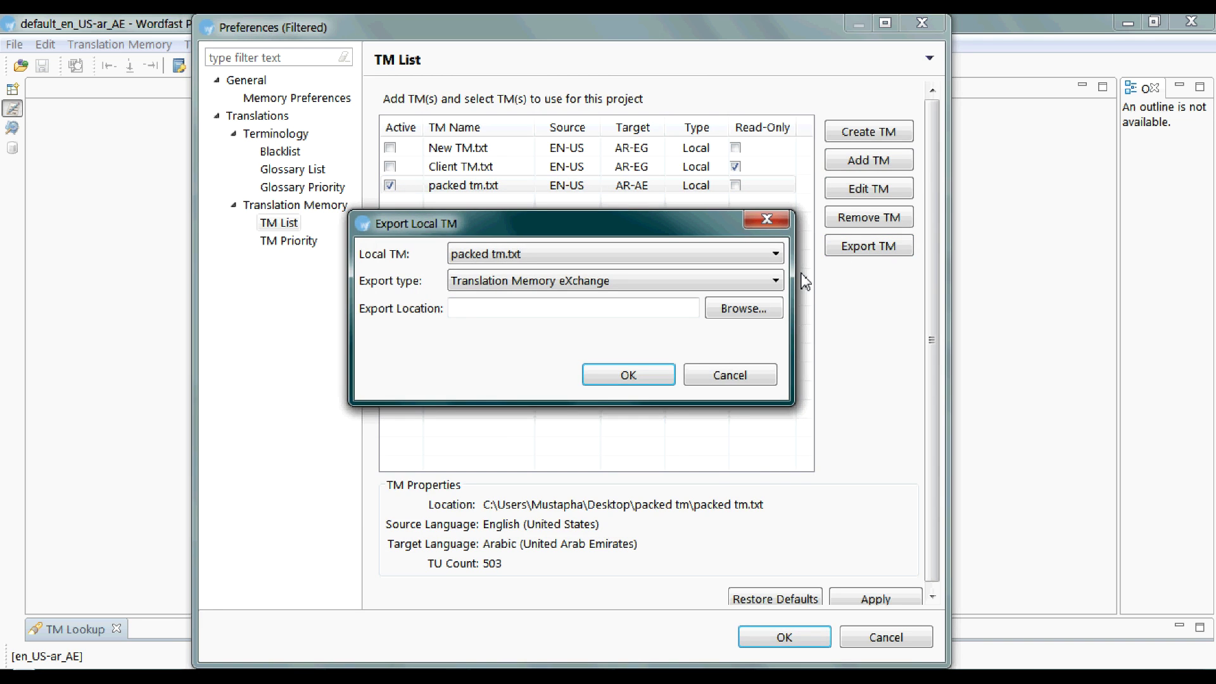
pyautogui.click(759, 310)
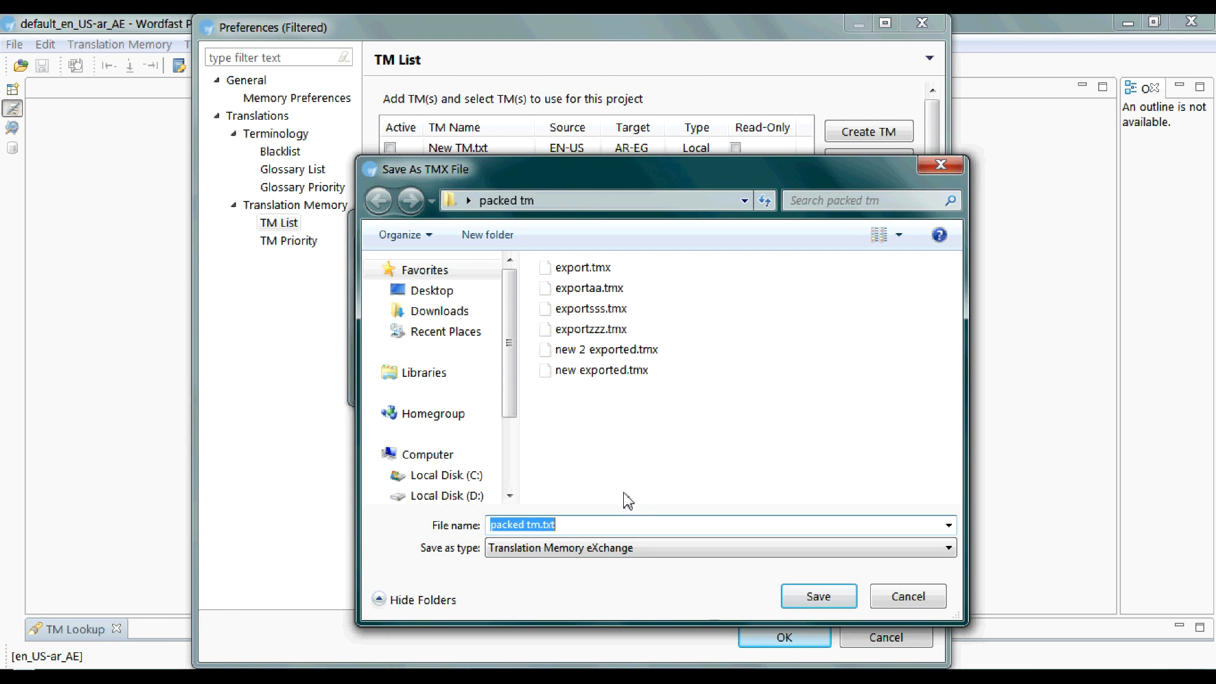
pyautogui.write('pack')
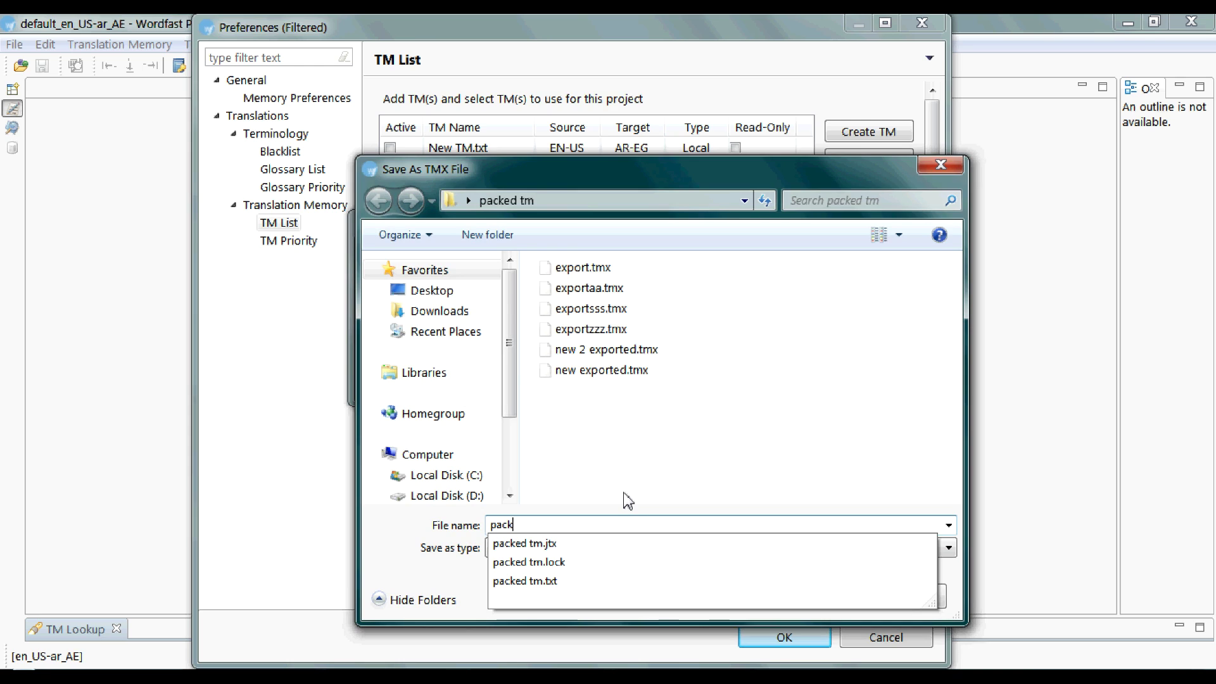
pyautogui.write('ed')
pyautogui.press('Escape')
pyautogui.hotkey('ctrl', 'a')
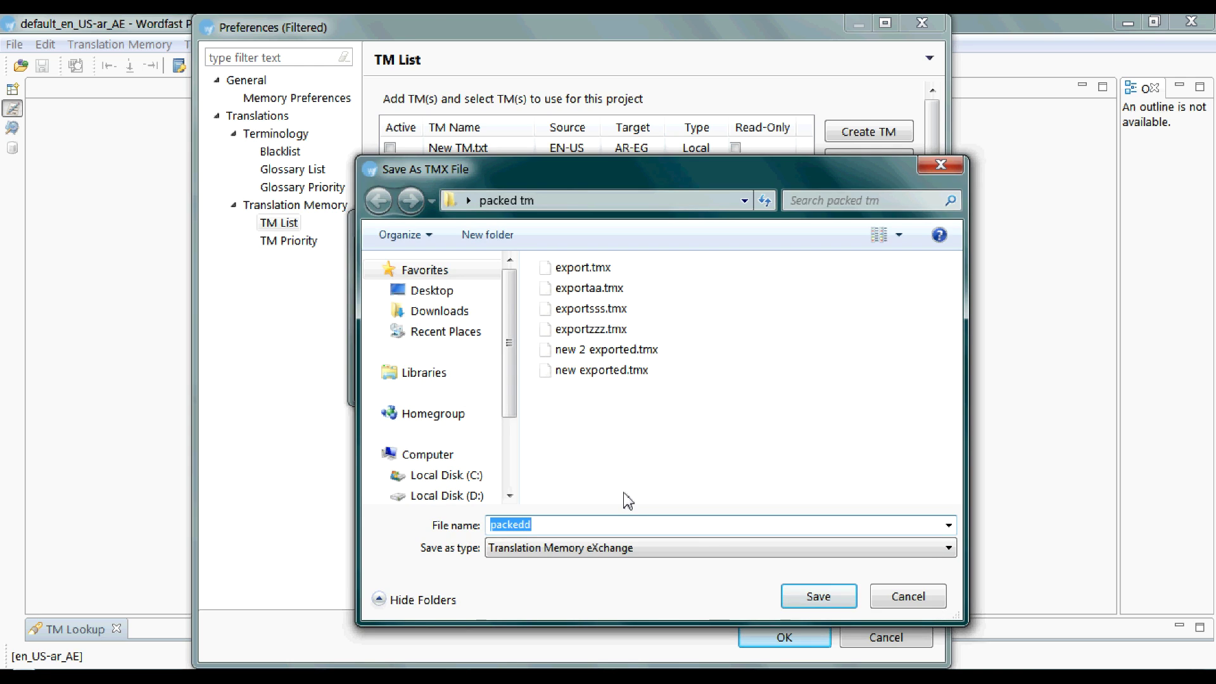
pyautogui.write('exporteddd')
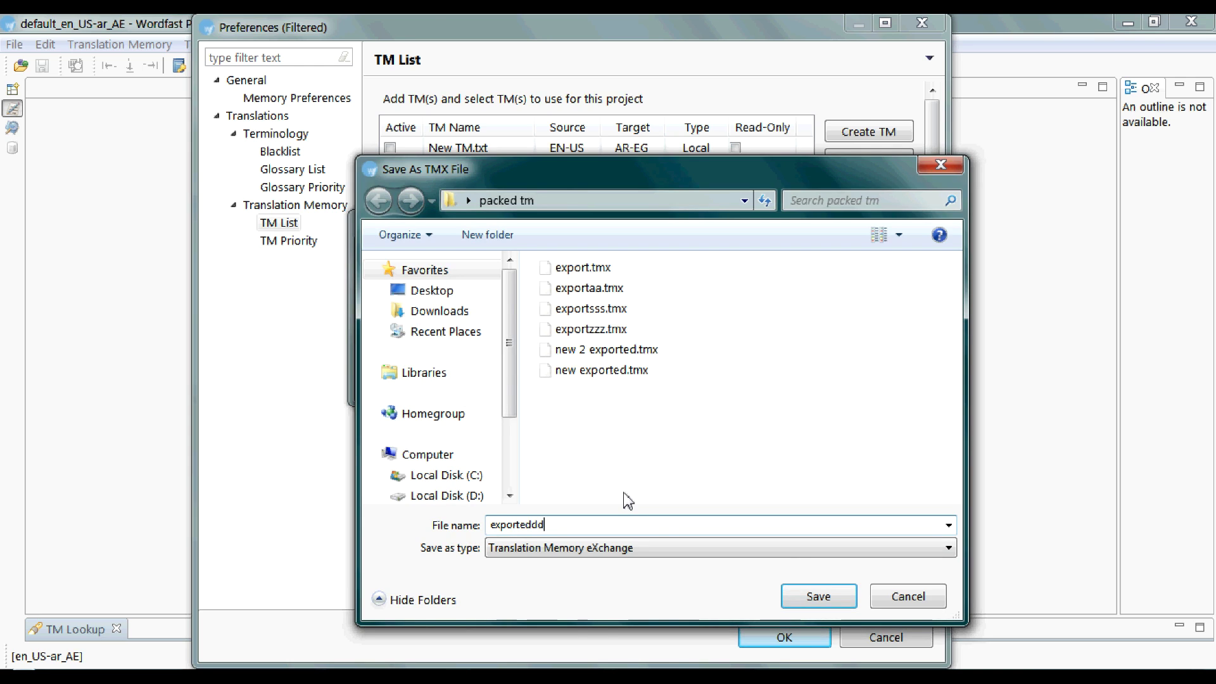
pyautogui.click(815, 601)
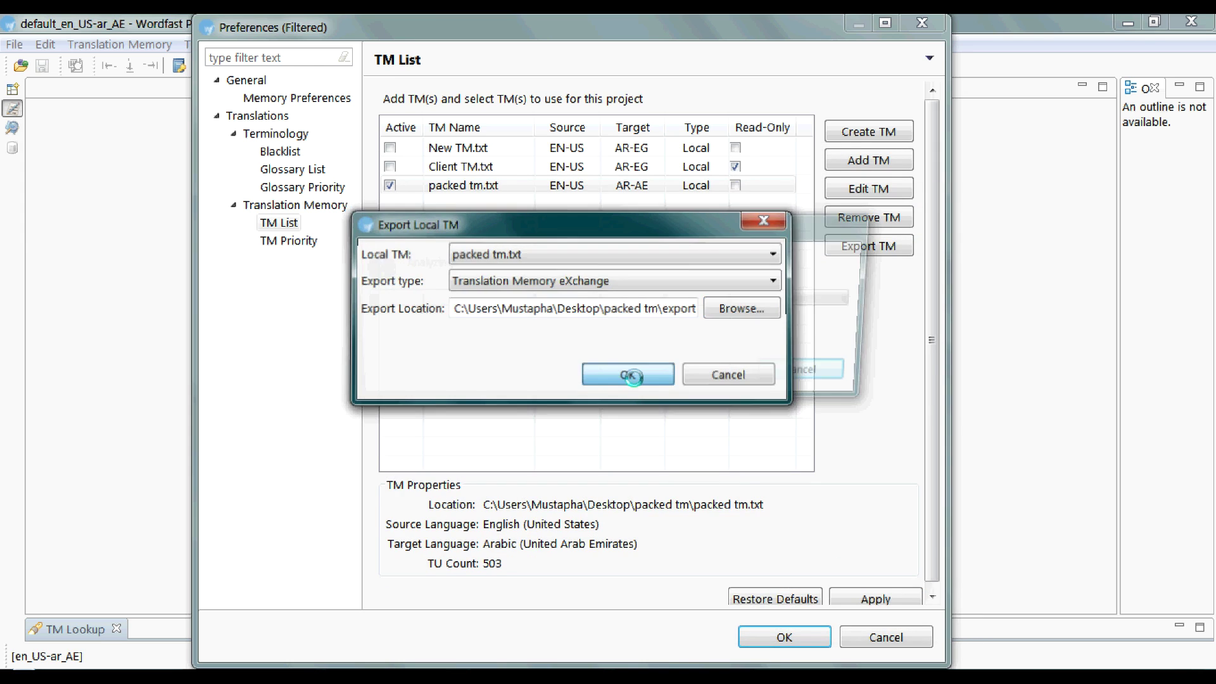
pyautogui.click(632, 376)
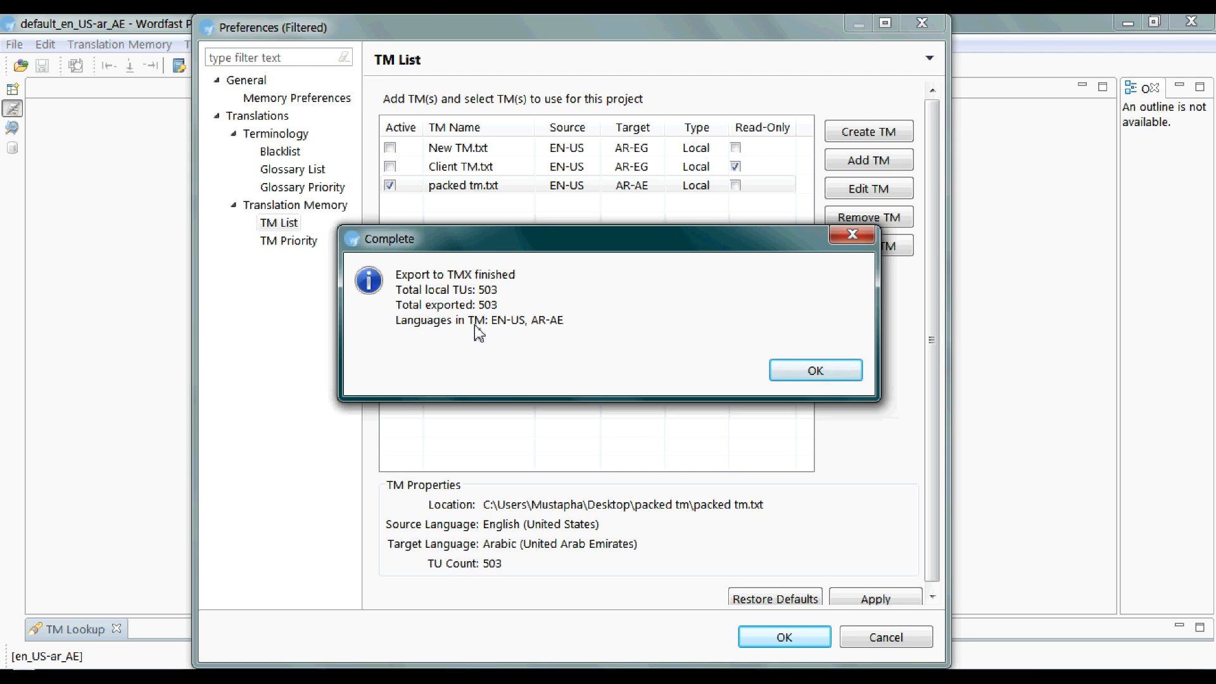
pyautogui.click(782, 371)
# Close Preferences, returning to the empty default_en_US-ar_AE project workspace.
pyautogui.click(765, 638)
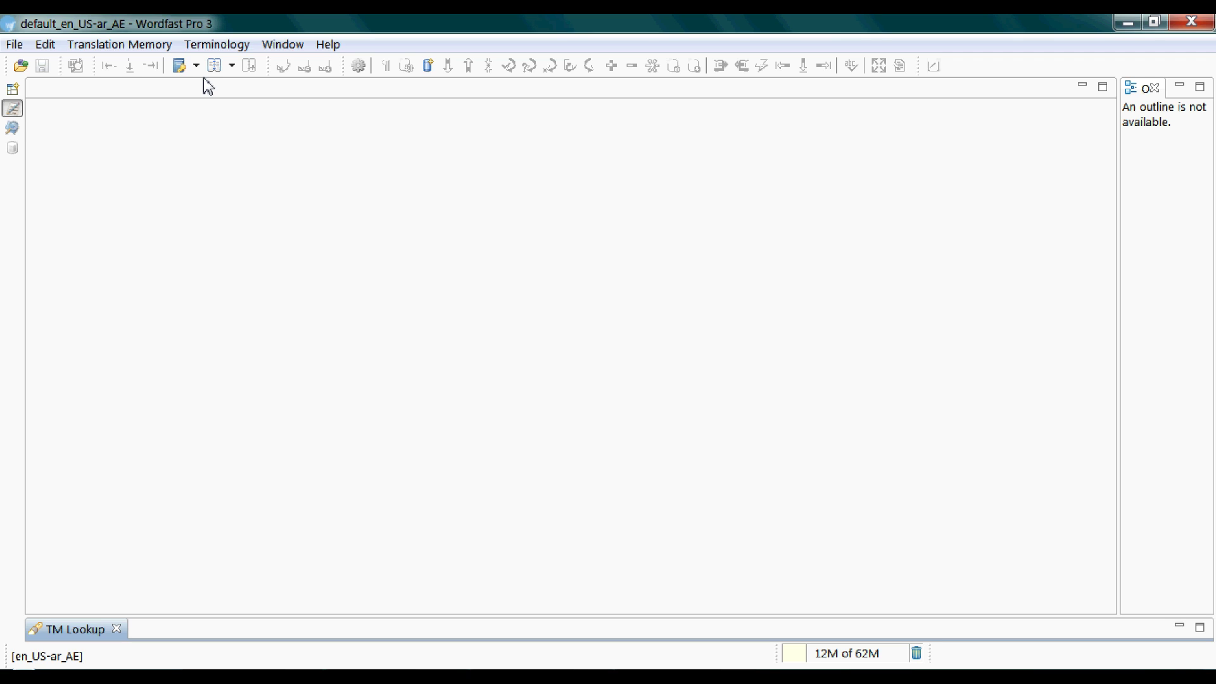
# Delete the automobile glossary from the Glossary List, leaving no glossaries, and cancel the Add Glossary dialog.
pyautogui.click(217, 45)
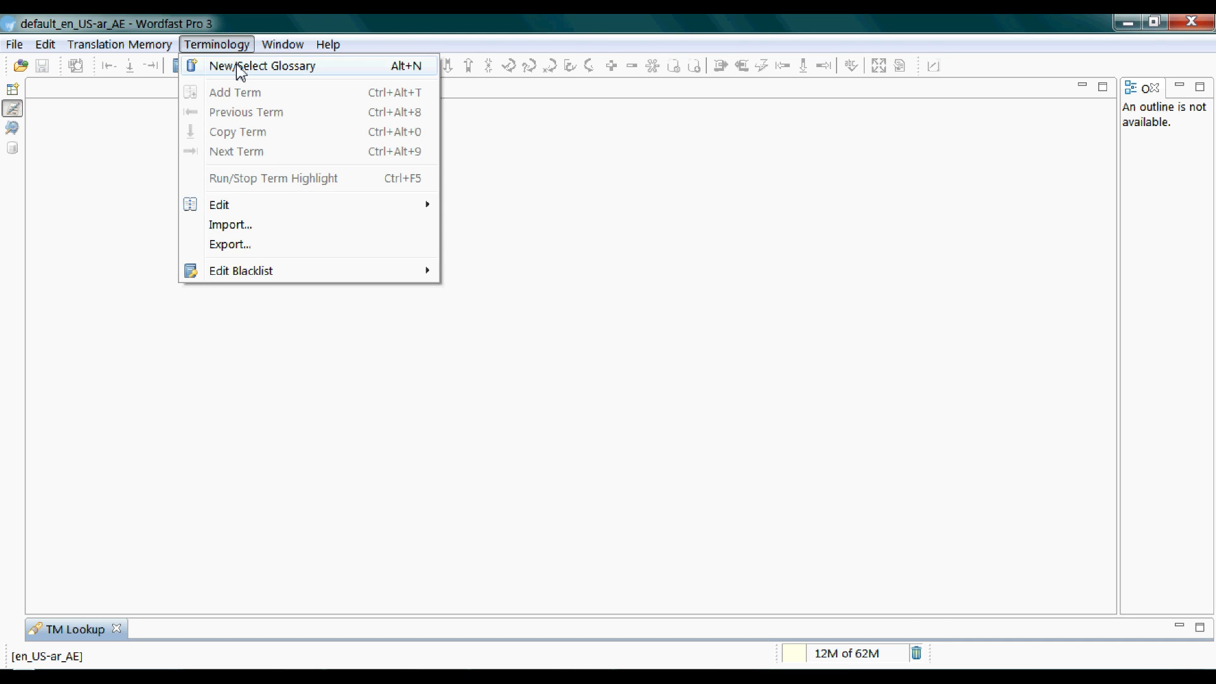
pyautogui.click(237, 66)
pyautogui.click(460, 152)
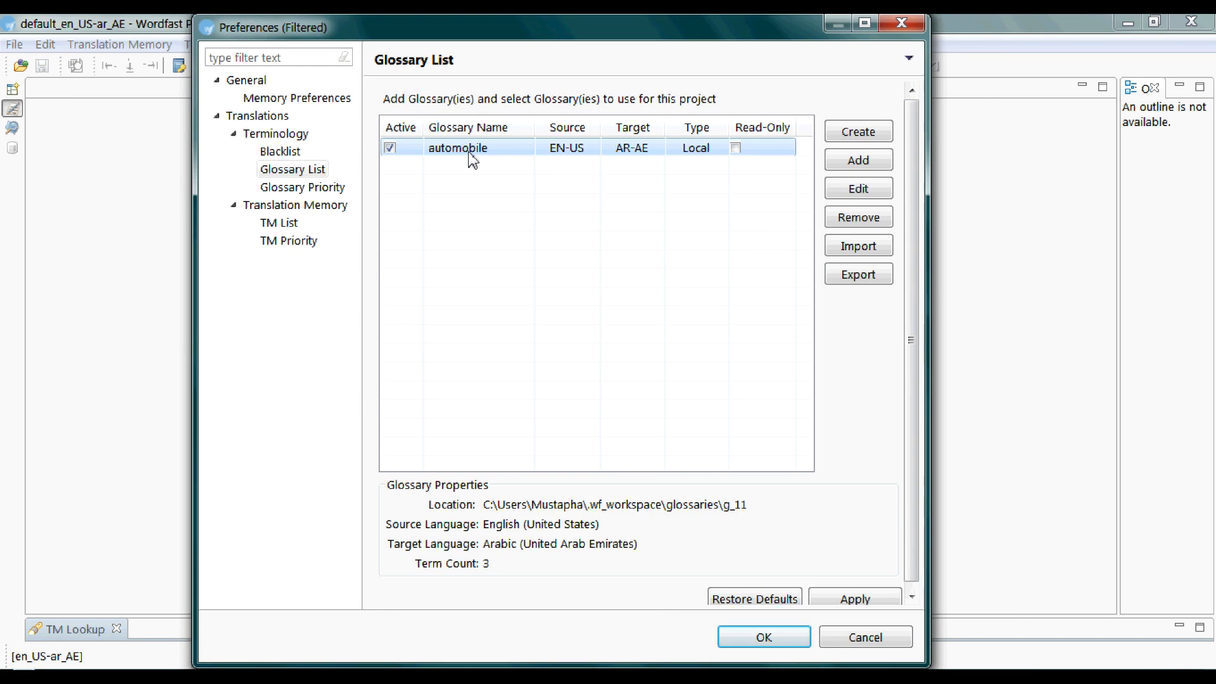
pyautogui.press('Delete')
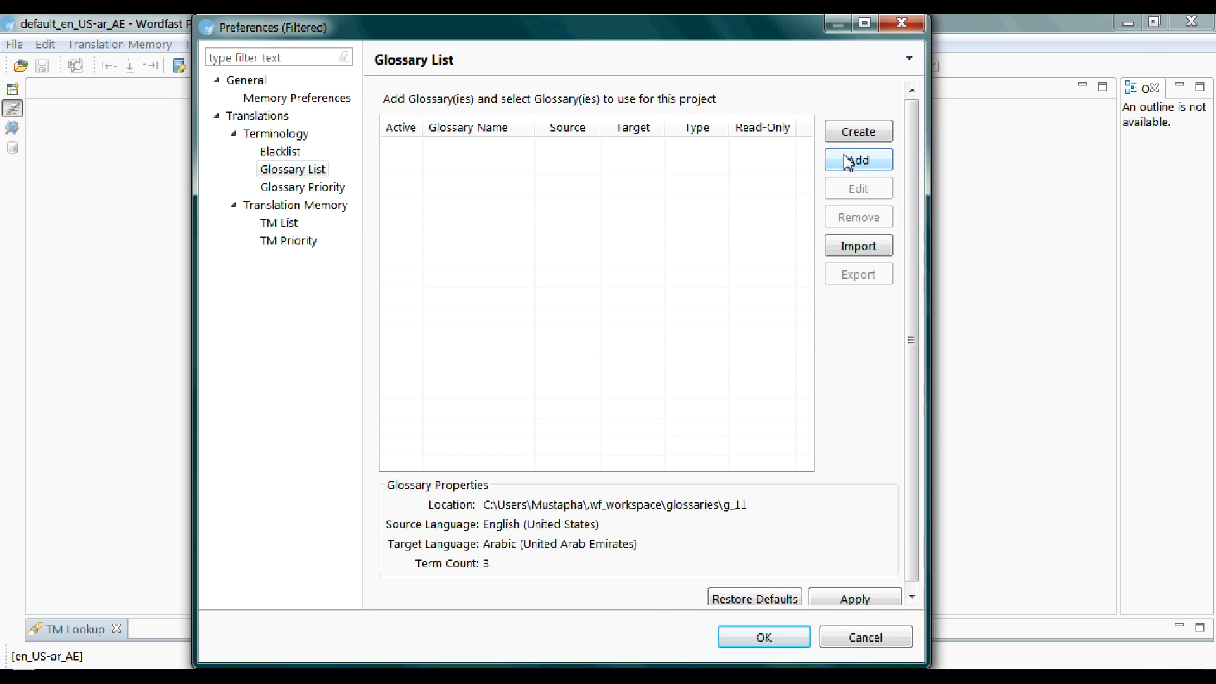
pyautogui.click(848, 163)
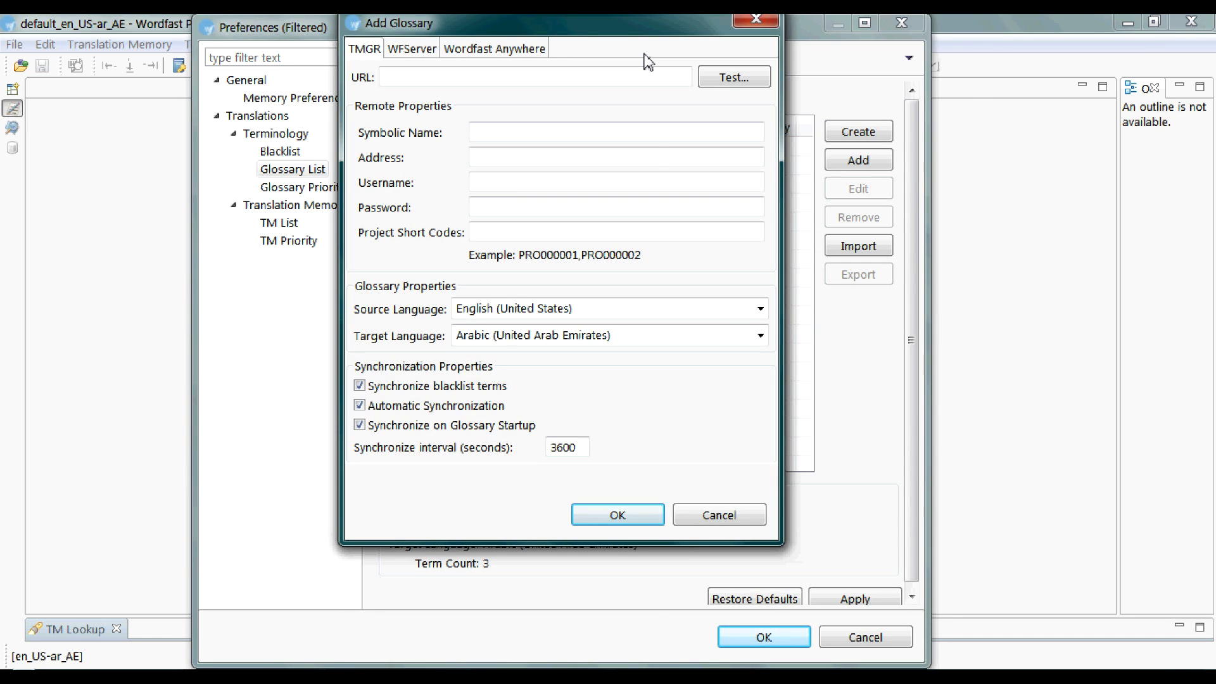
pyautogui.click(715, 512)
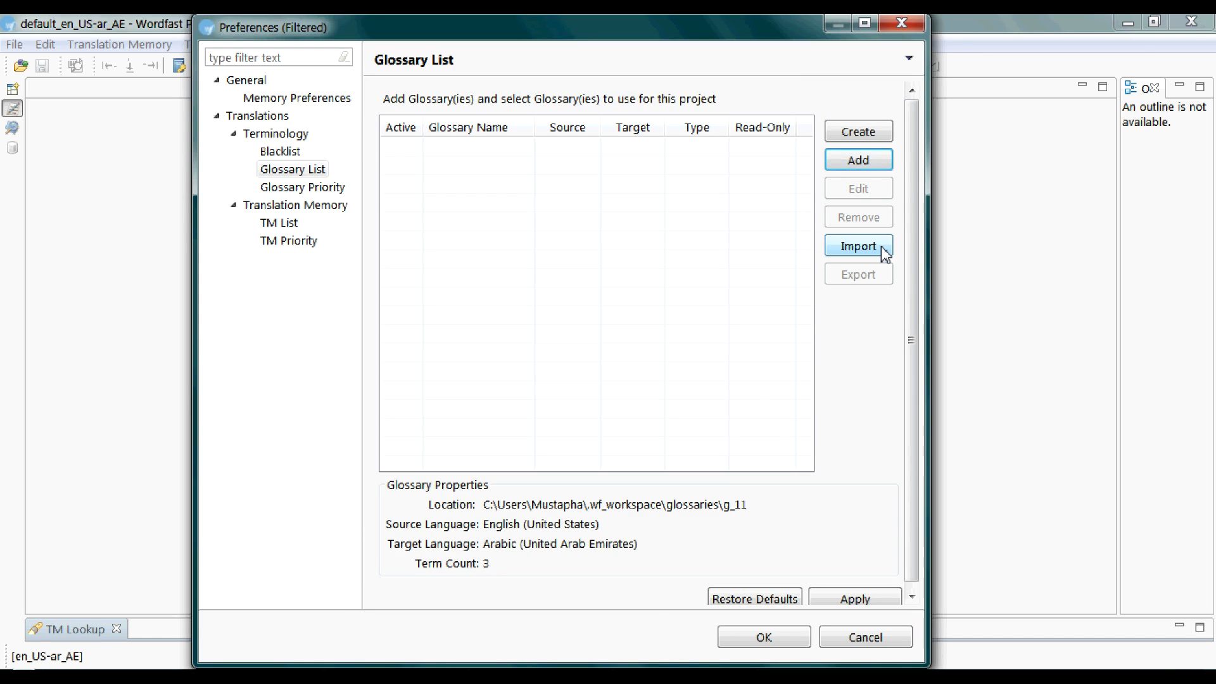
# Start a glossary import from terminology.txt on the Desktop.
pyautogui.click(885, 253)
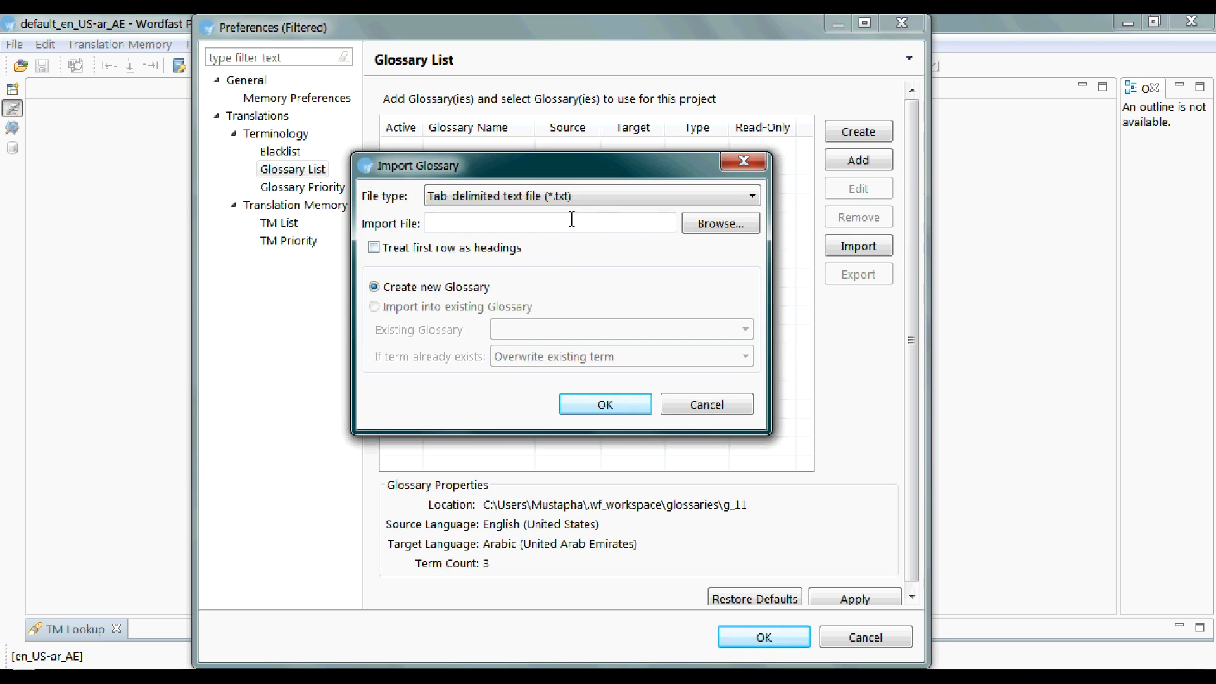
pyautogui.click(700, 225)
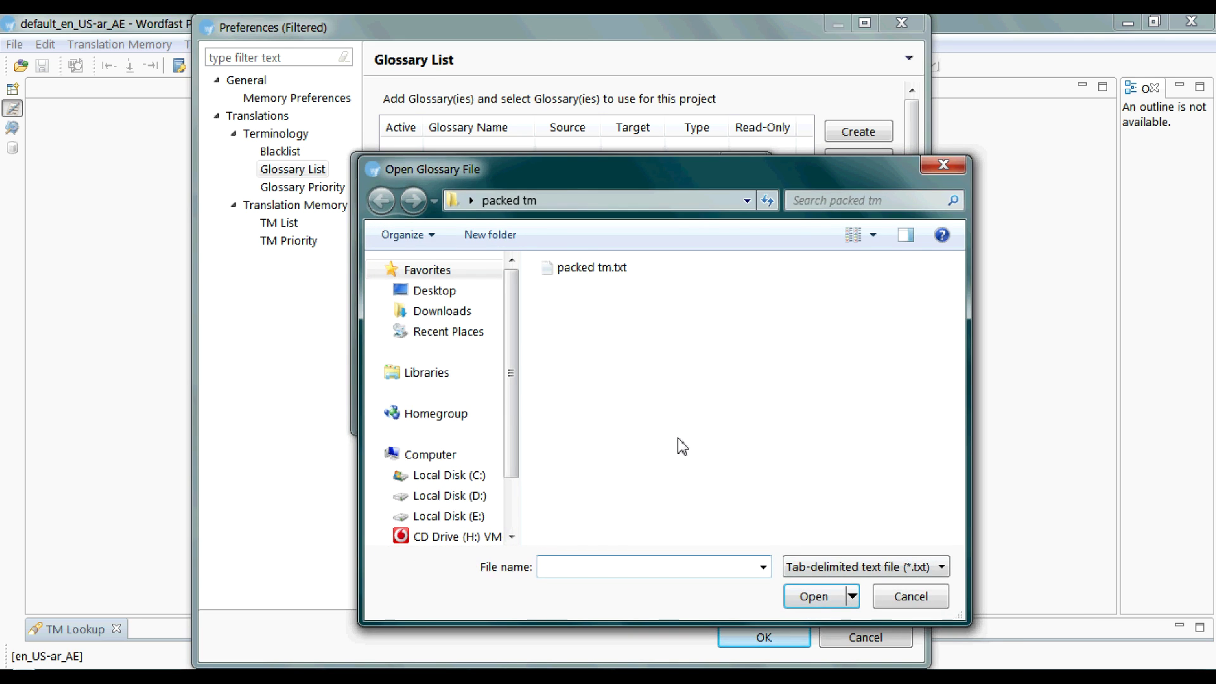
pyautogui.click(478, 290)
pyautogui.doubleClick(595, 431)
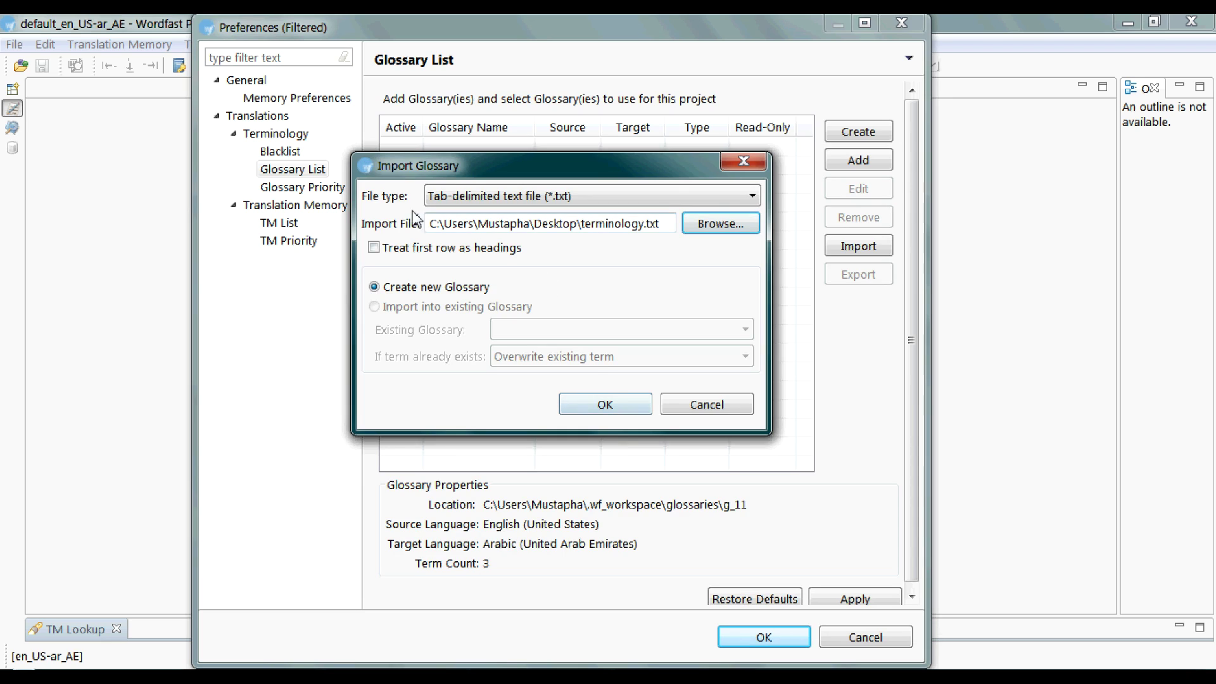
pyautogui.click(605, 405)
# Name the new glossary economy and create it.
pyautogui.doubleClick(568, 213)
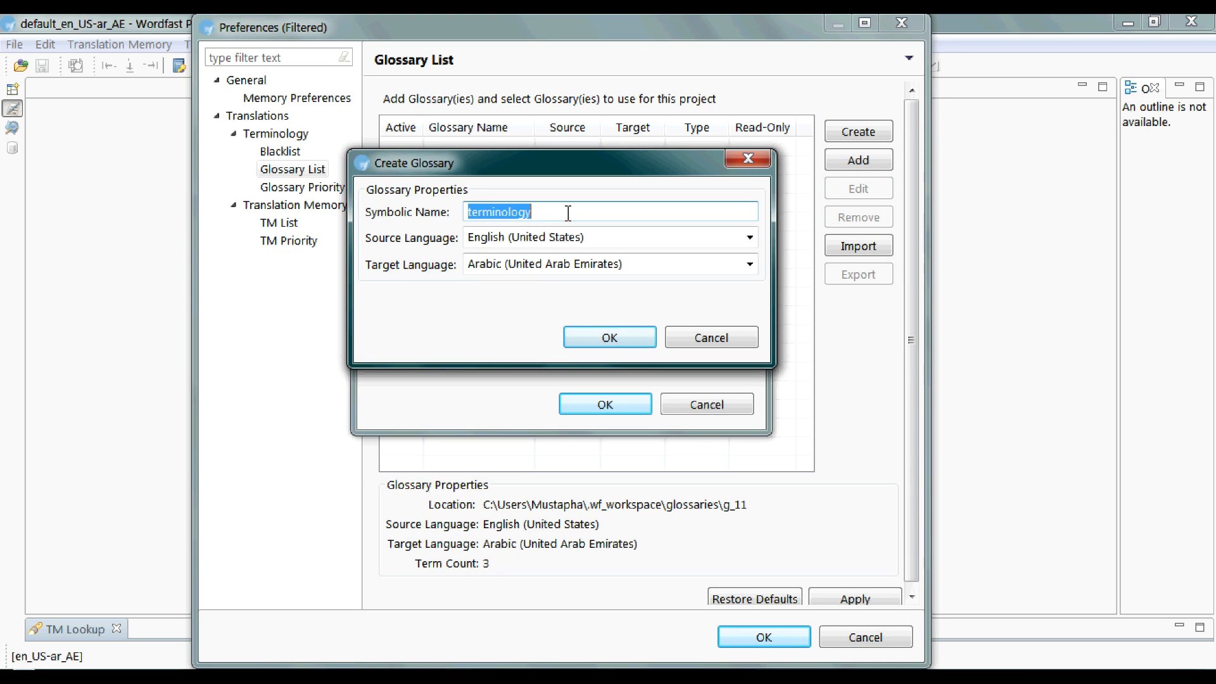
pyautogui.write('Econom')
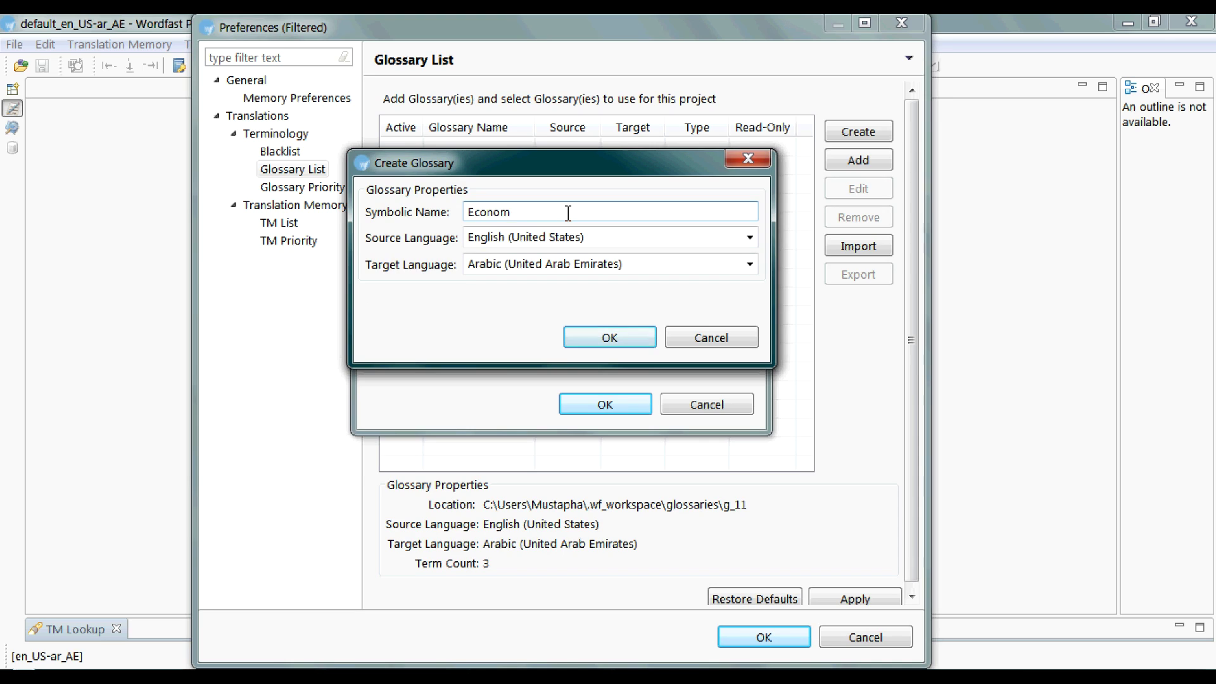
pyautogui.press('BackSpace')
pyautogui.press('BackSpace')
pyautogui.press('BackSpace')
pyautogui.press('BackSpace')
pyautogui.press('BackSpace')
pyautogui.press('BackSpace')
pyautogui.write('legal')
pyautogui.press('BackSpace')
pyautogui.press('BackSpace')
pyautogui.press('BackSpace')
pyautogui.press('BackSpace')
pyautogui.press('BackSpace')
pyautogui.write('automobile')
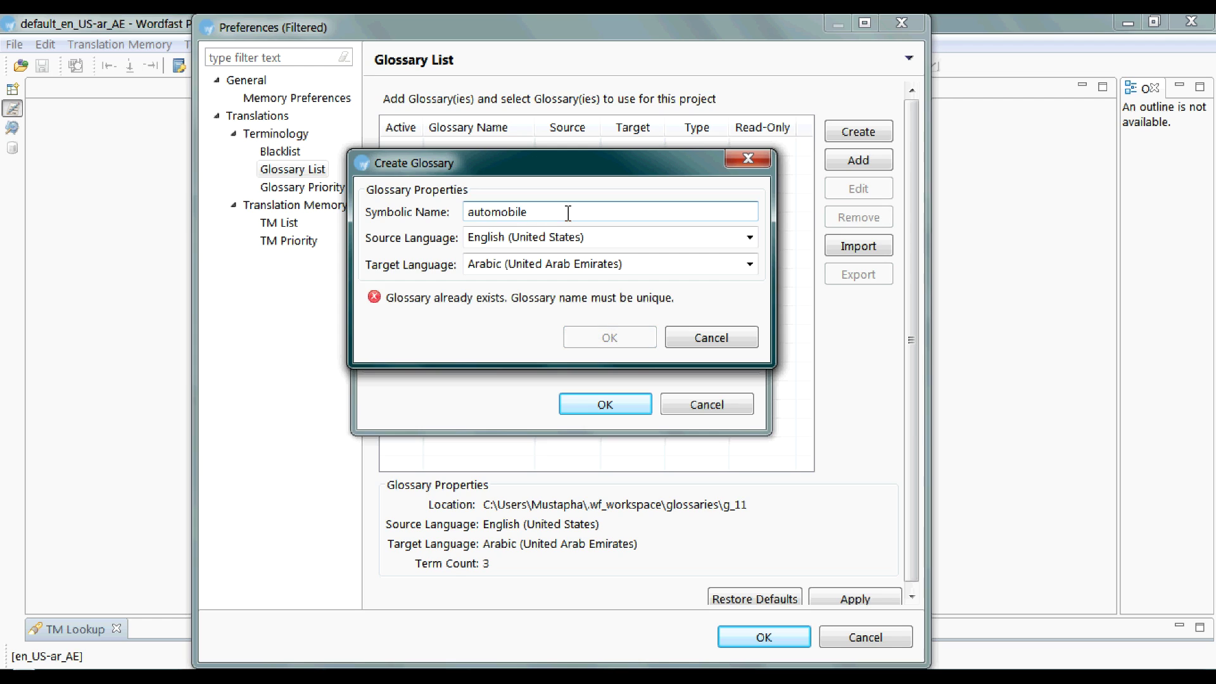
pyautogui.press('BackSpace')
pyautogui.press('BackSpace')
pyautogui.press('BackSpace')
pyautogui.press('BackSpace')
pyautogui.doubleClick(568, 212)
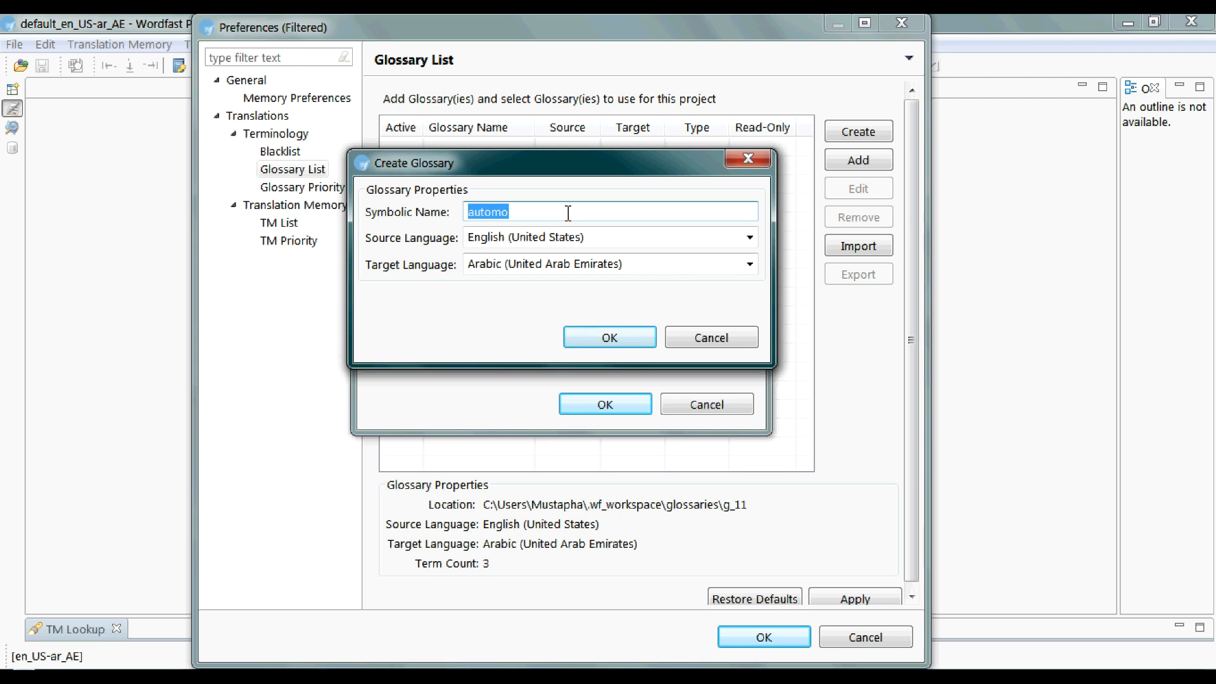
pyautogui.write('economy')
pyautogui.click(595, 339)
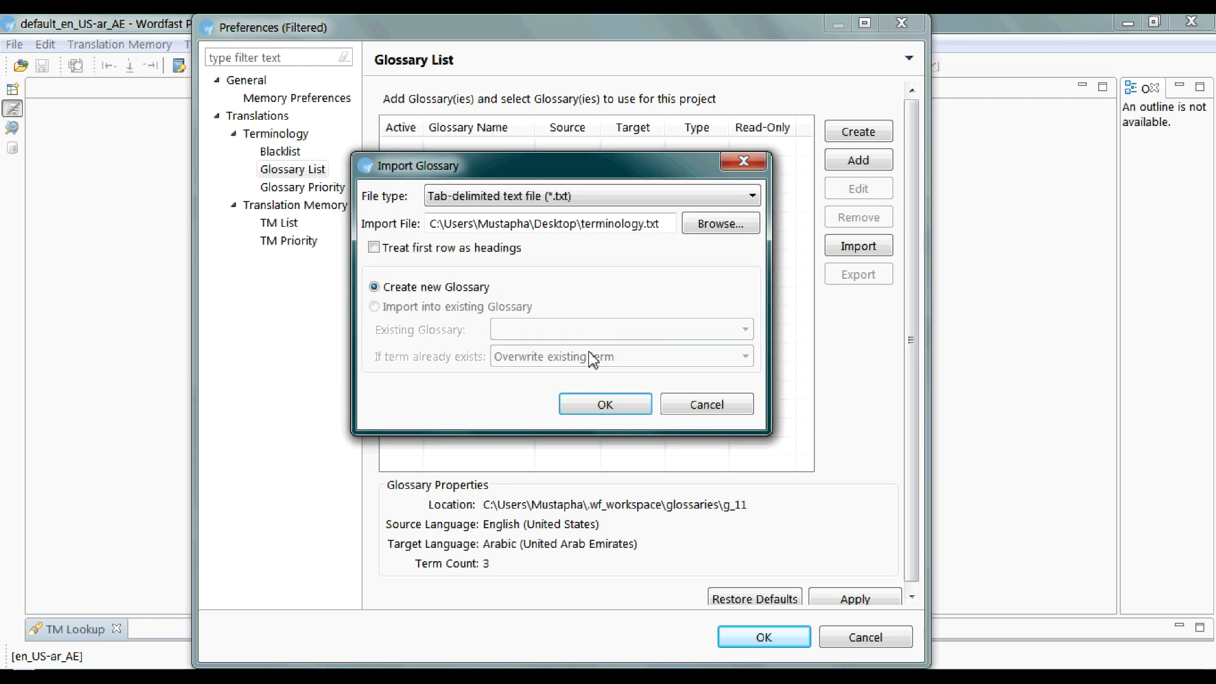
# Import the 2 found terms into economy, mark it Active, and close Preferences.
pyautogui.click(594, 404)
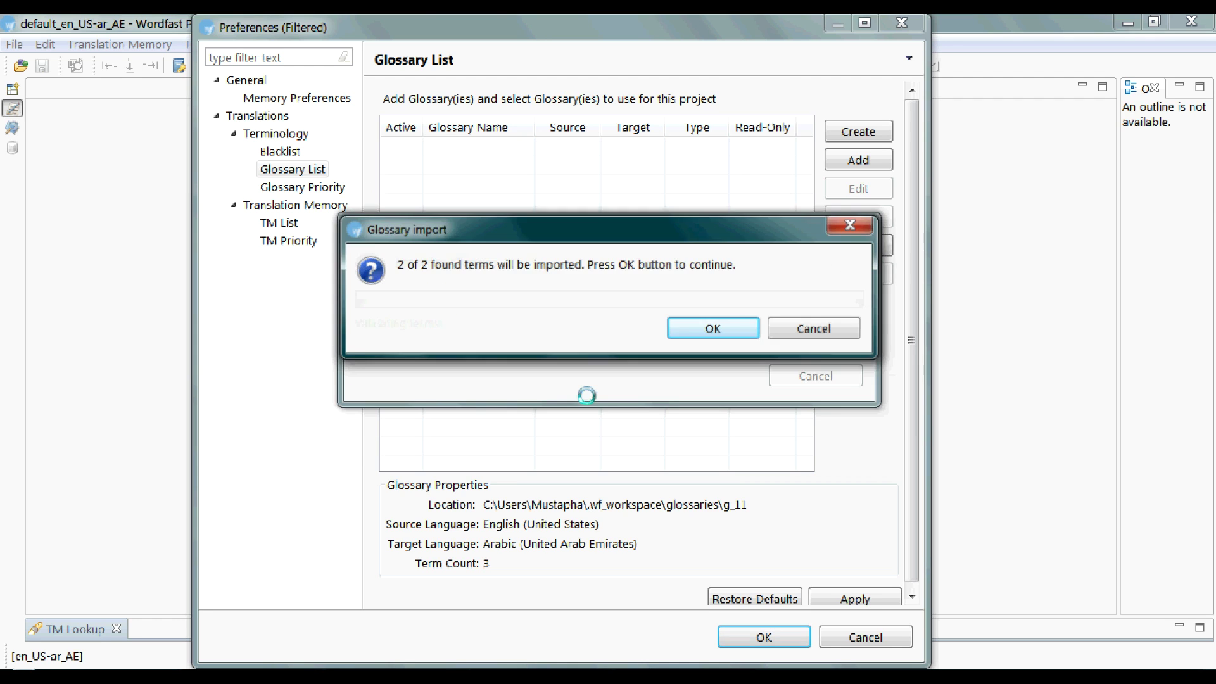
pyautogui.click(702, 333)
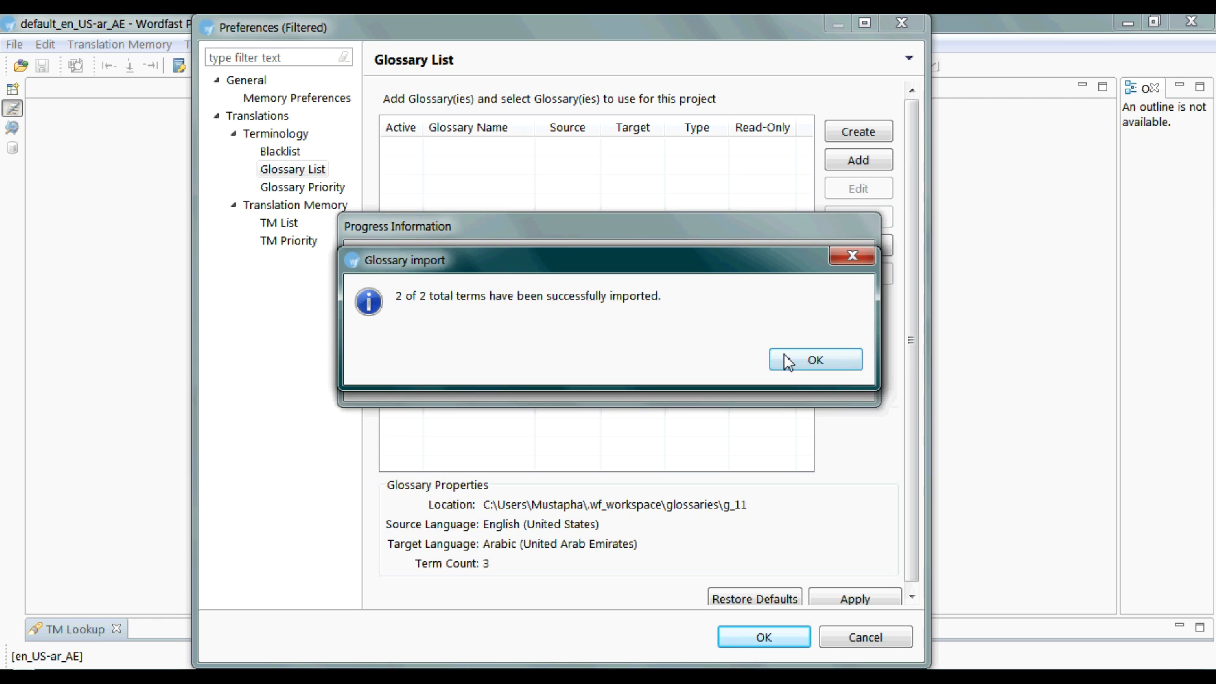
pyautogui.click(782, 363)
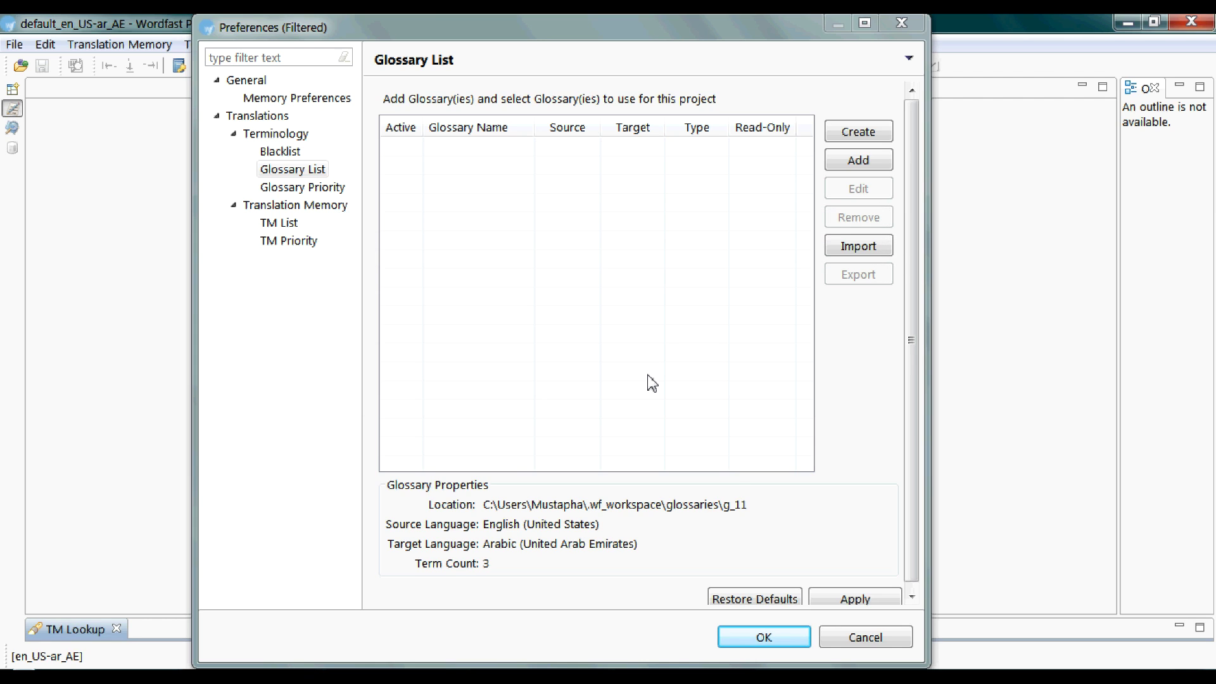
pyautogui.click(469, 150)
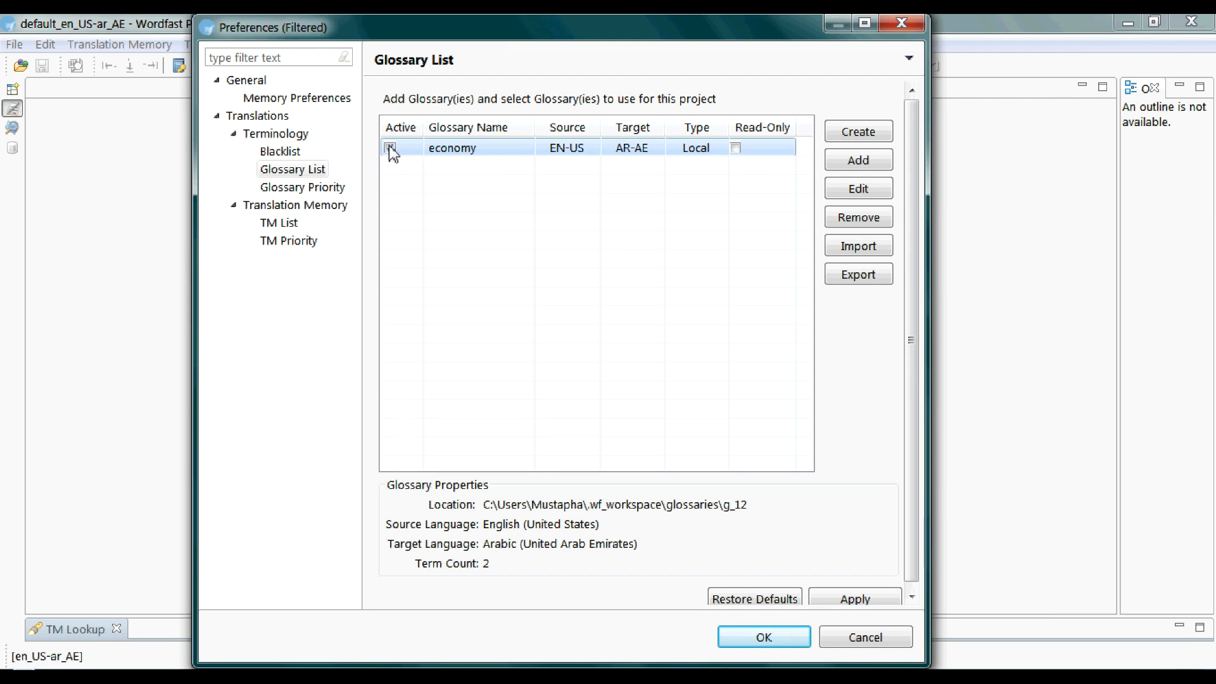
pyautogui.click(849, 599)
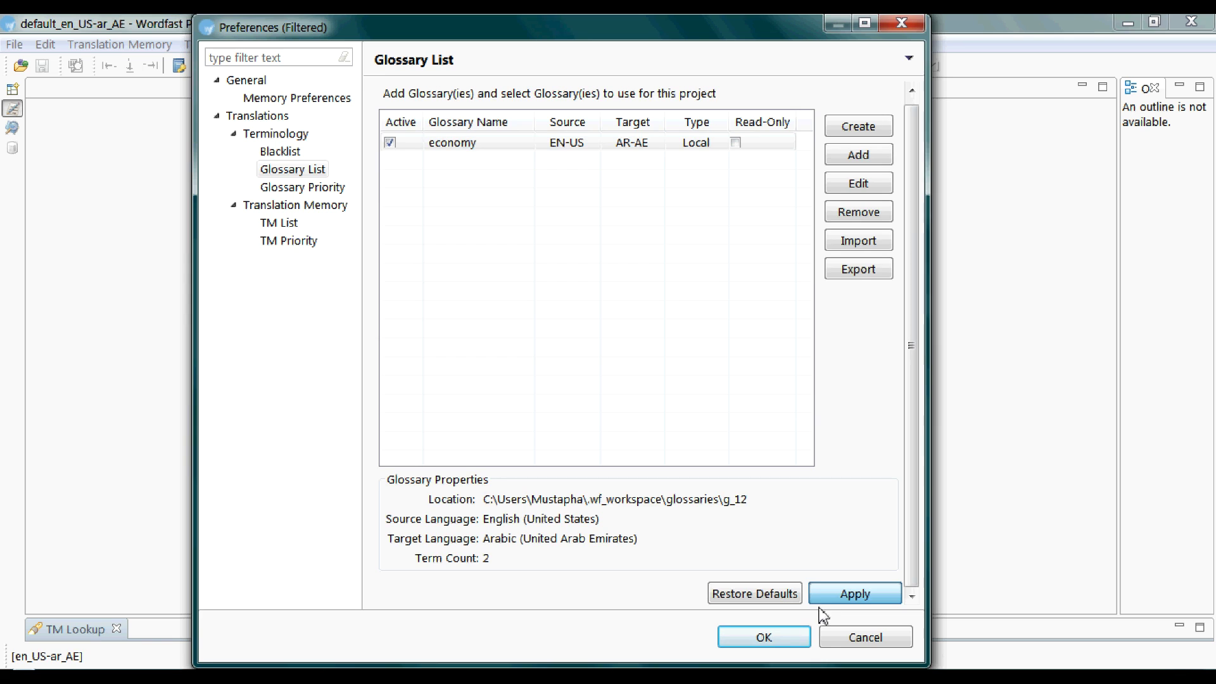
pyautogui.click(792, 631)
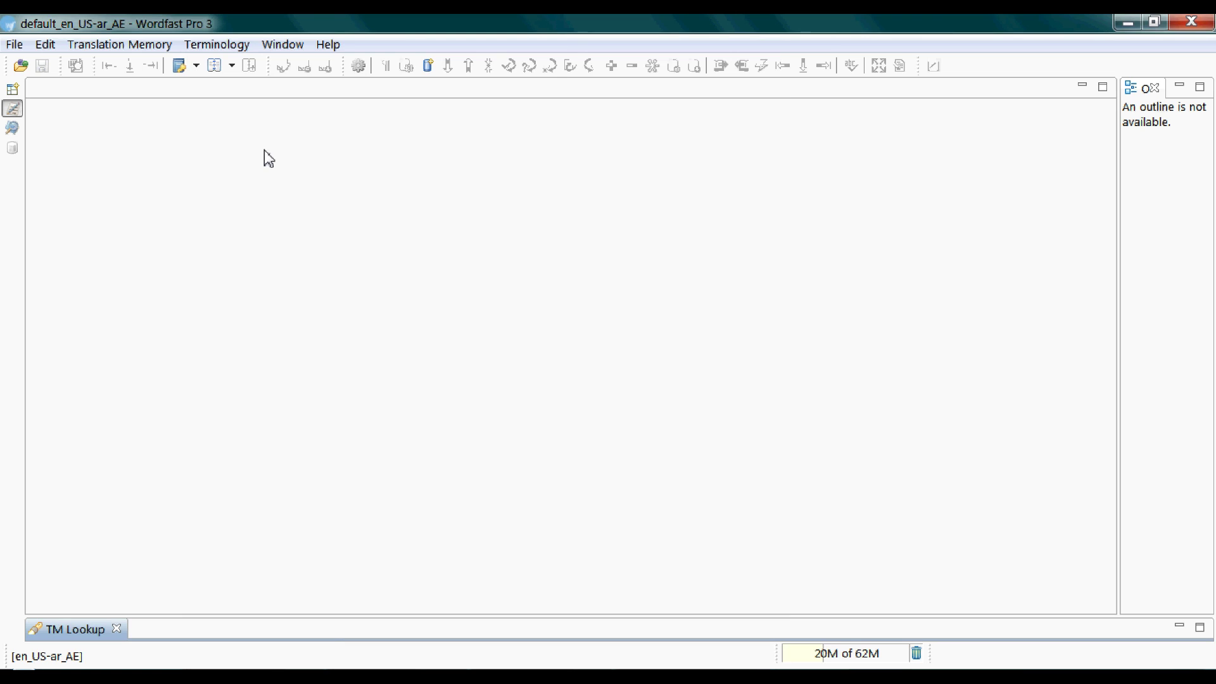
# Manually add a third entry, Translation memory, with its Arabic target to the economy glossary.
pyautogui.click(216, 66)
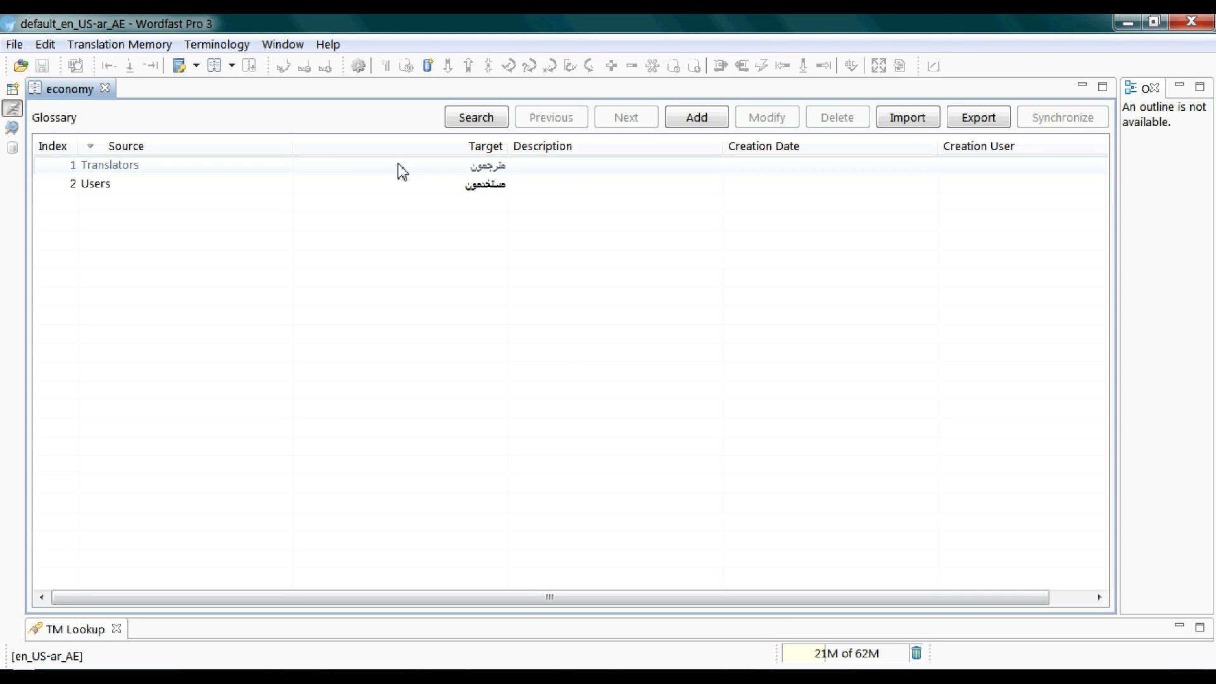
pyautogui.click(693, 119)
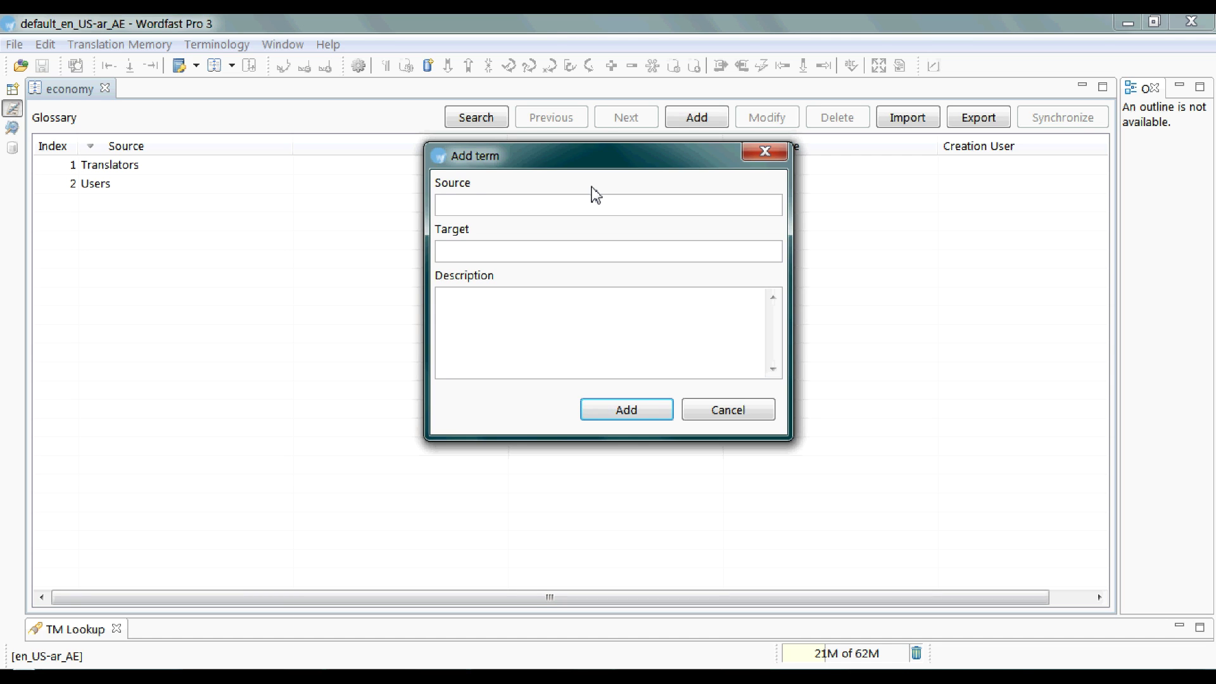
pyautogui.write('T')
pyautogui.write('رة الترجمة')
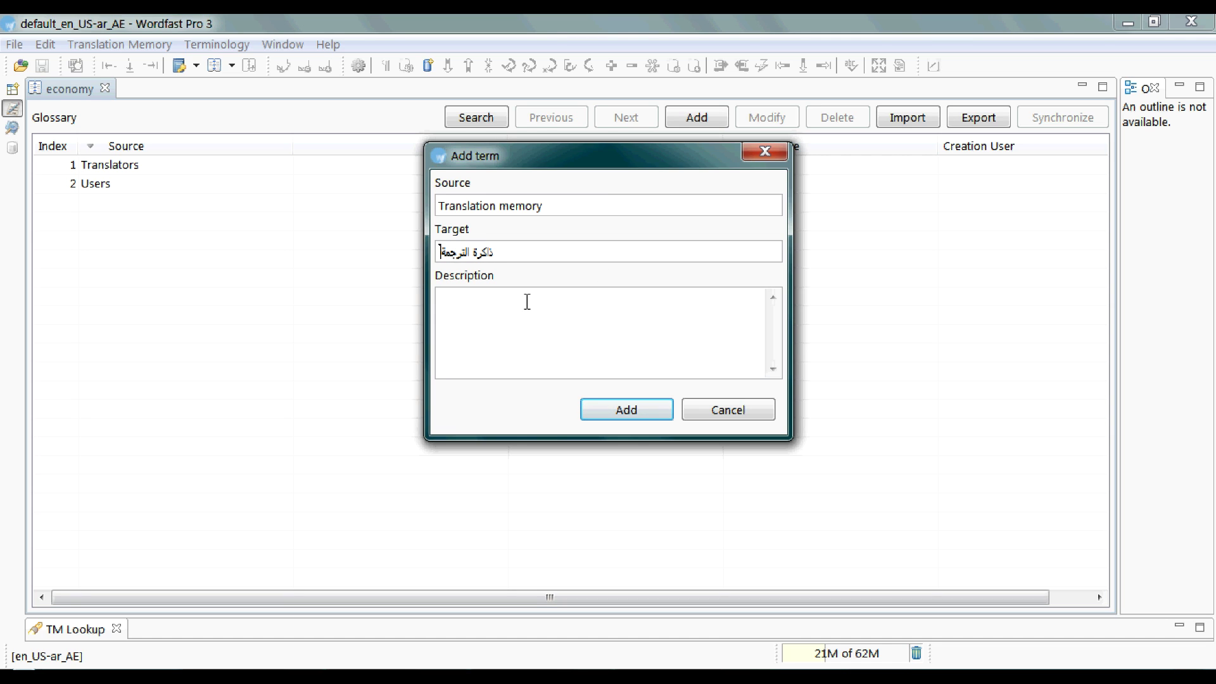
pyautogui.click(623, 410)
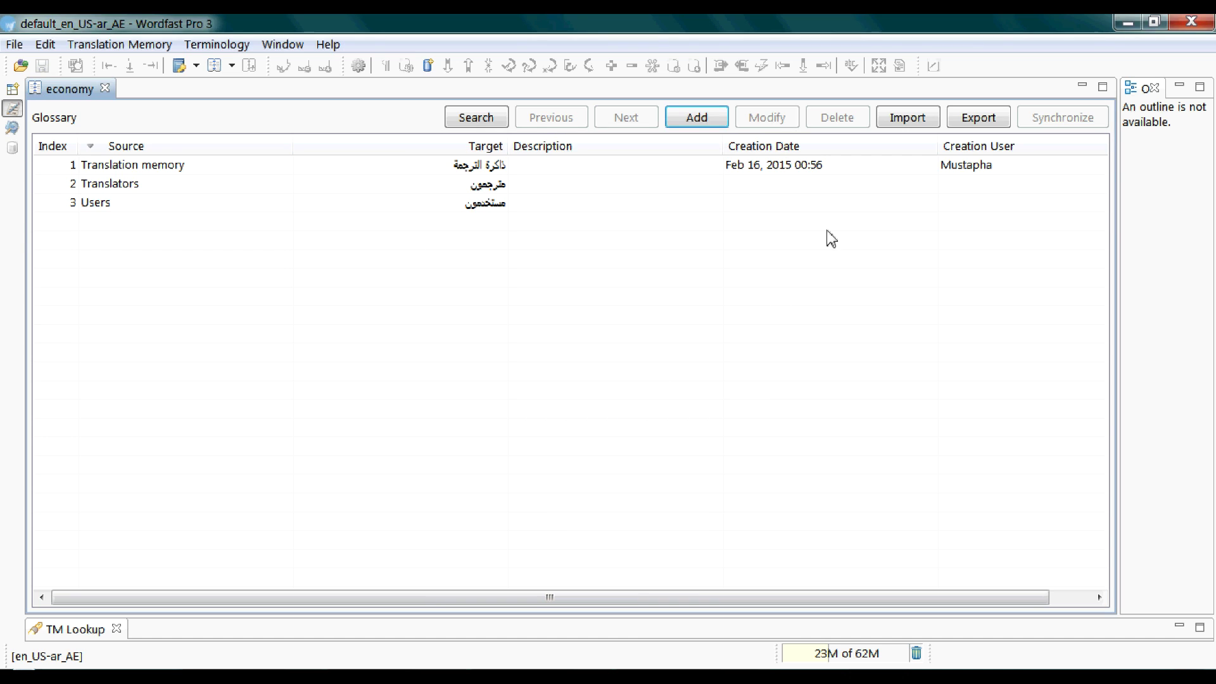
# Review the glossary Import and Export options without changes, select Users, and bring up Start.
pyautogui.click(918, 120)
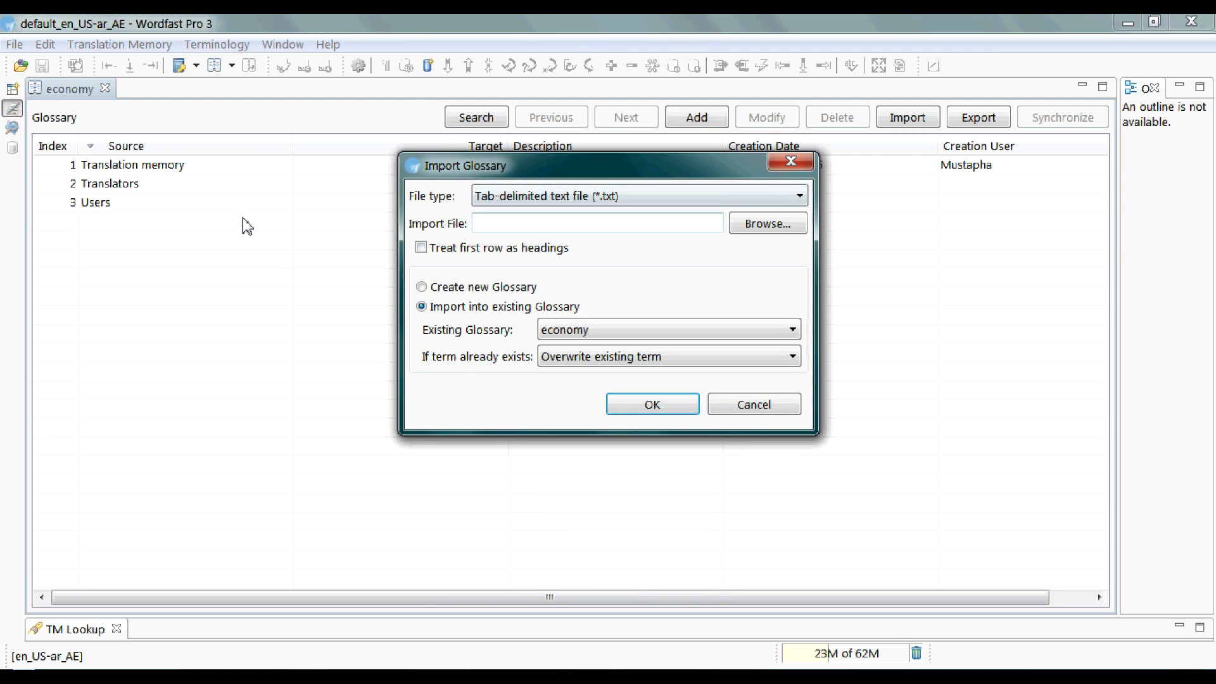
pyautogui.click(756, 411)
pyautogui.click(956, 124)
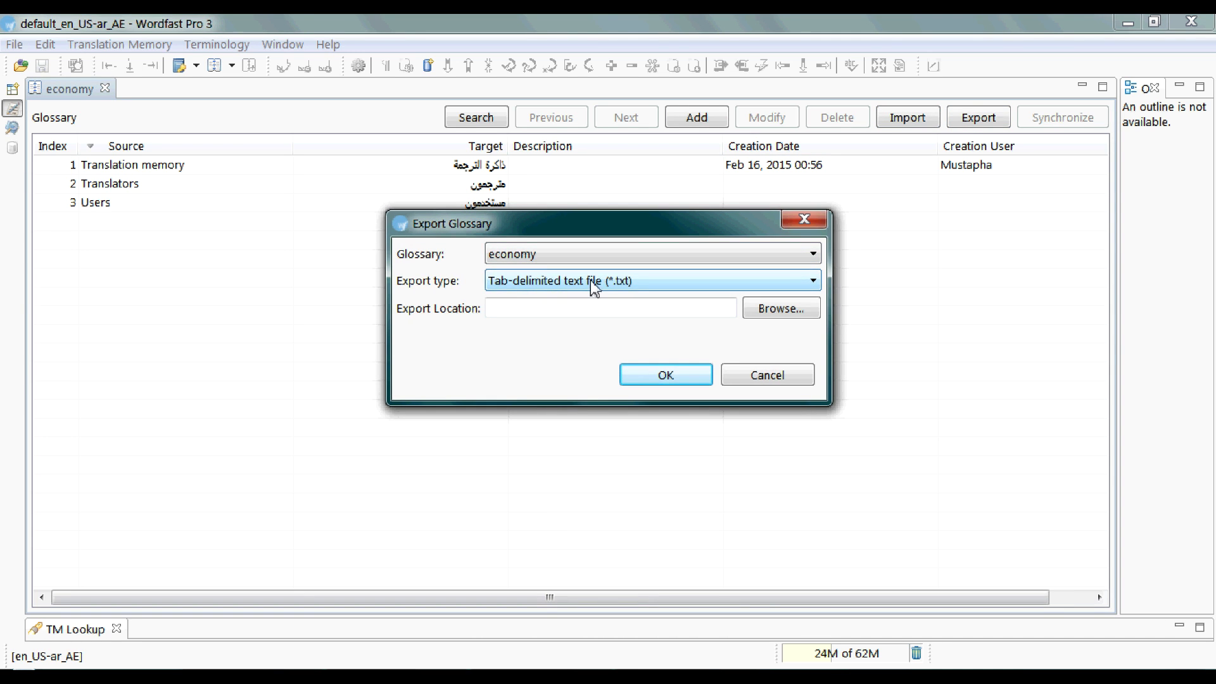
pyautogui.click(734, 374)
pyautogui.click(493, 206)
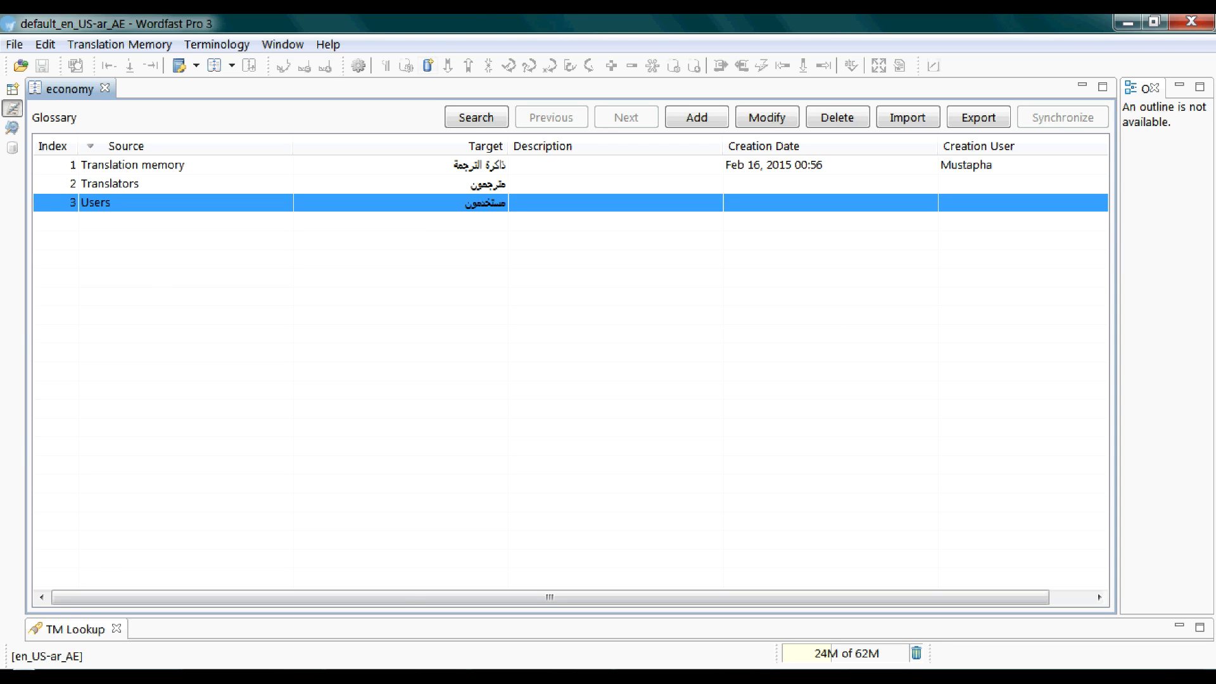
pyautogui.press('super')
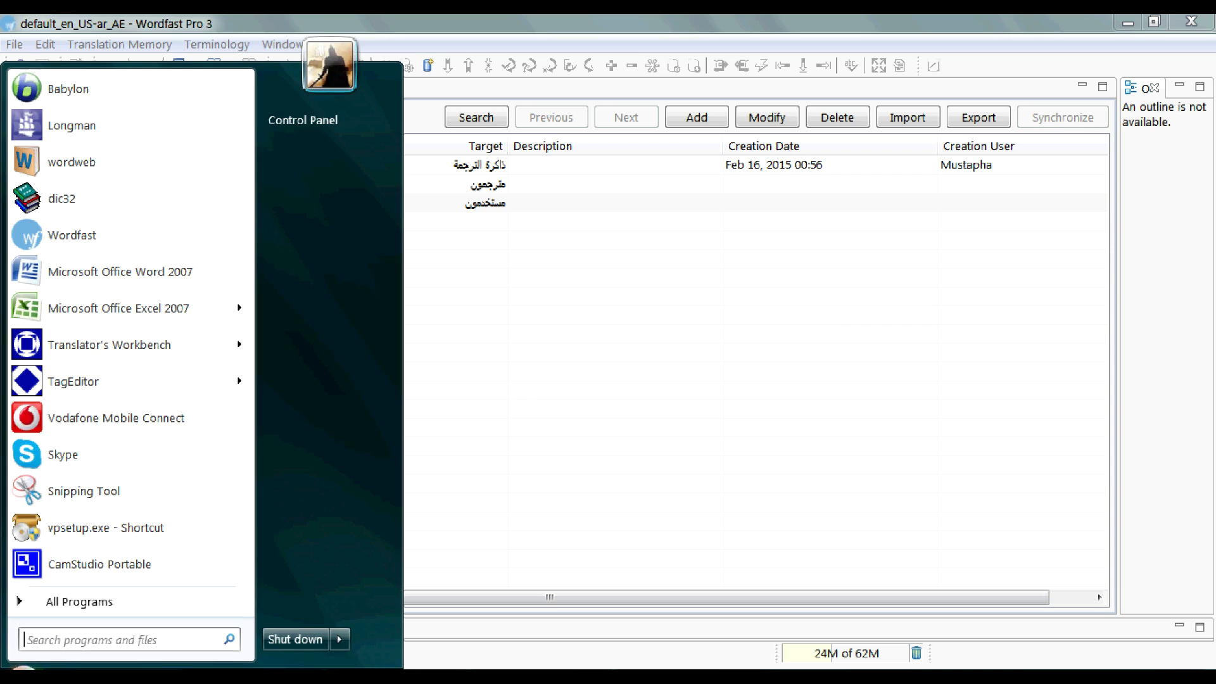
# Launch Excel 2007 and enter users and translators in cells A1 and A2.
pyautogui.click(114, 311)
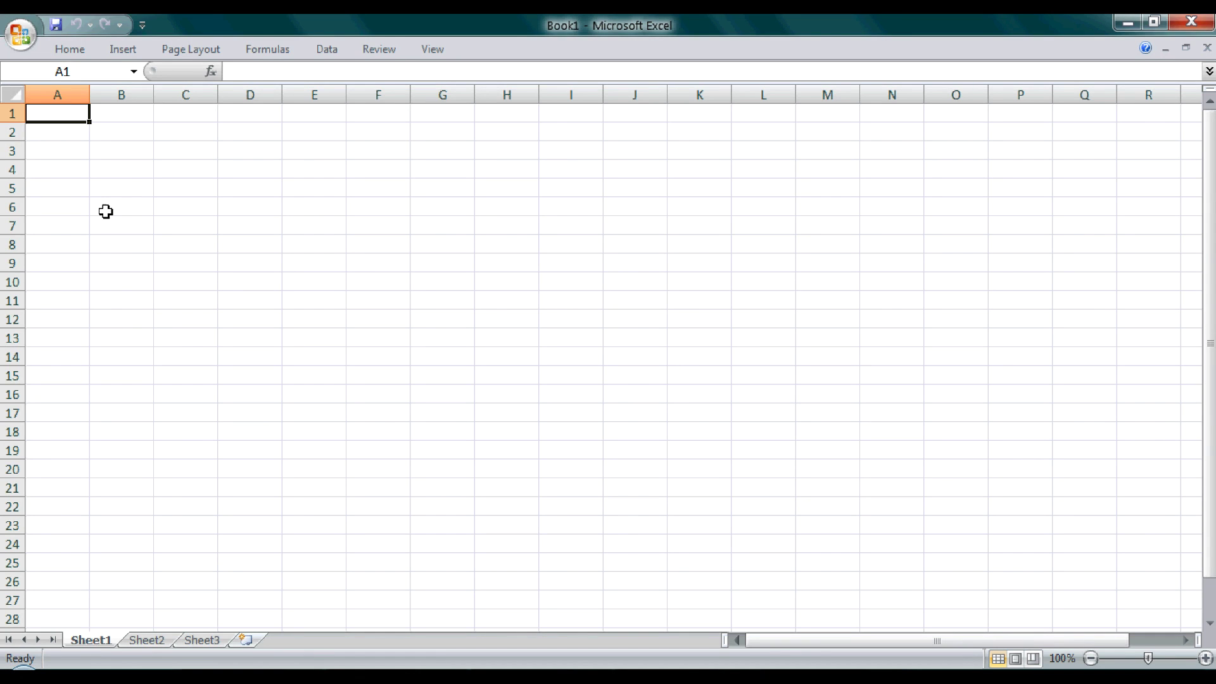
pyautogui.write('us')
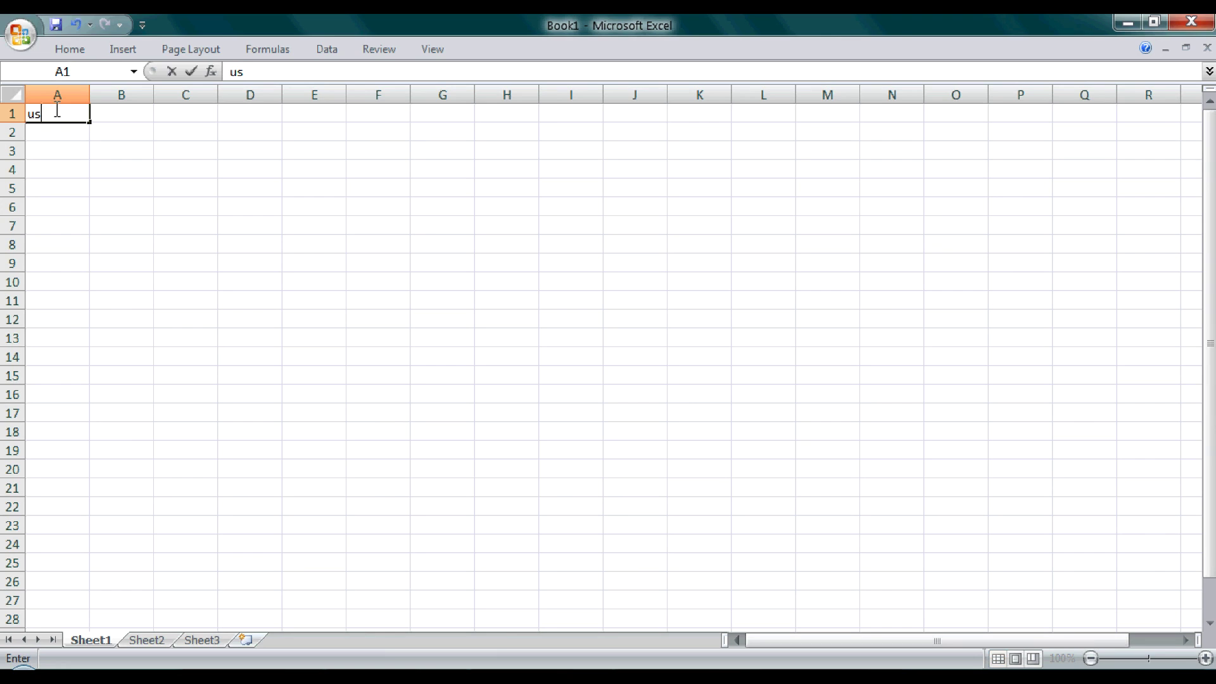
pyautogui.write('ers')
pyautogui.press('Return')
pyautogui.write('transa')
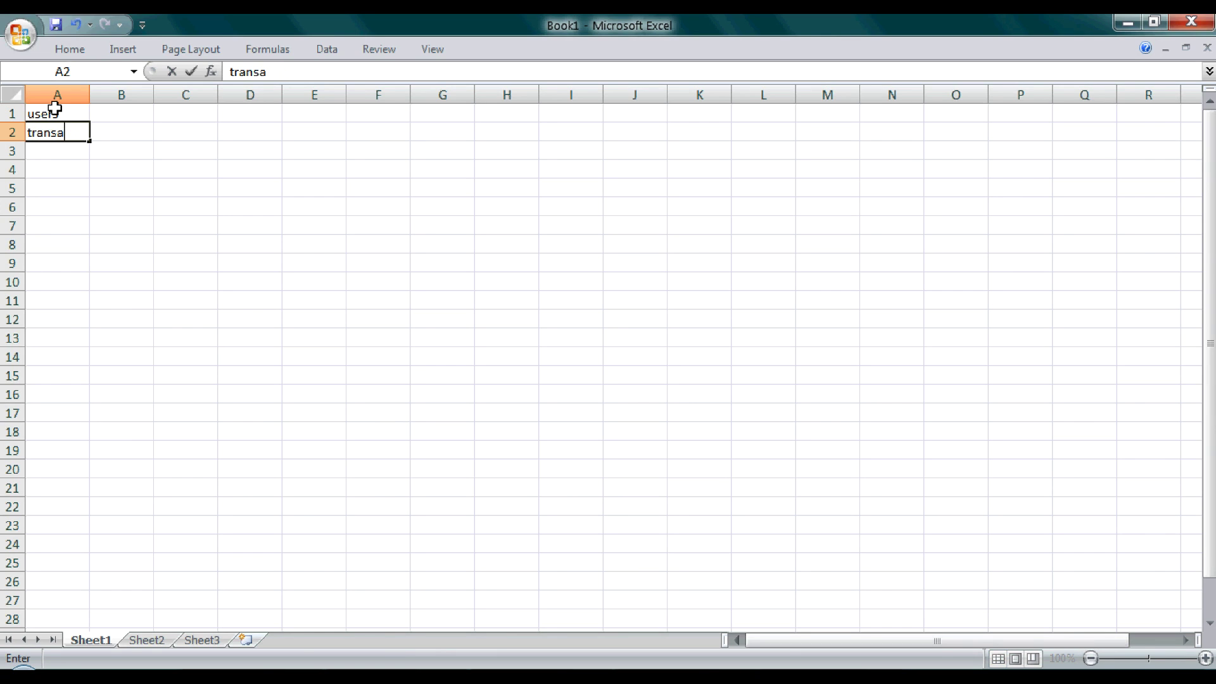
pyautogui.write('ltoiators')
pyautogui.press('Tab')
pyautogui.press('Up')
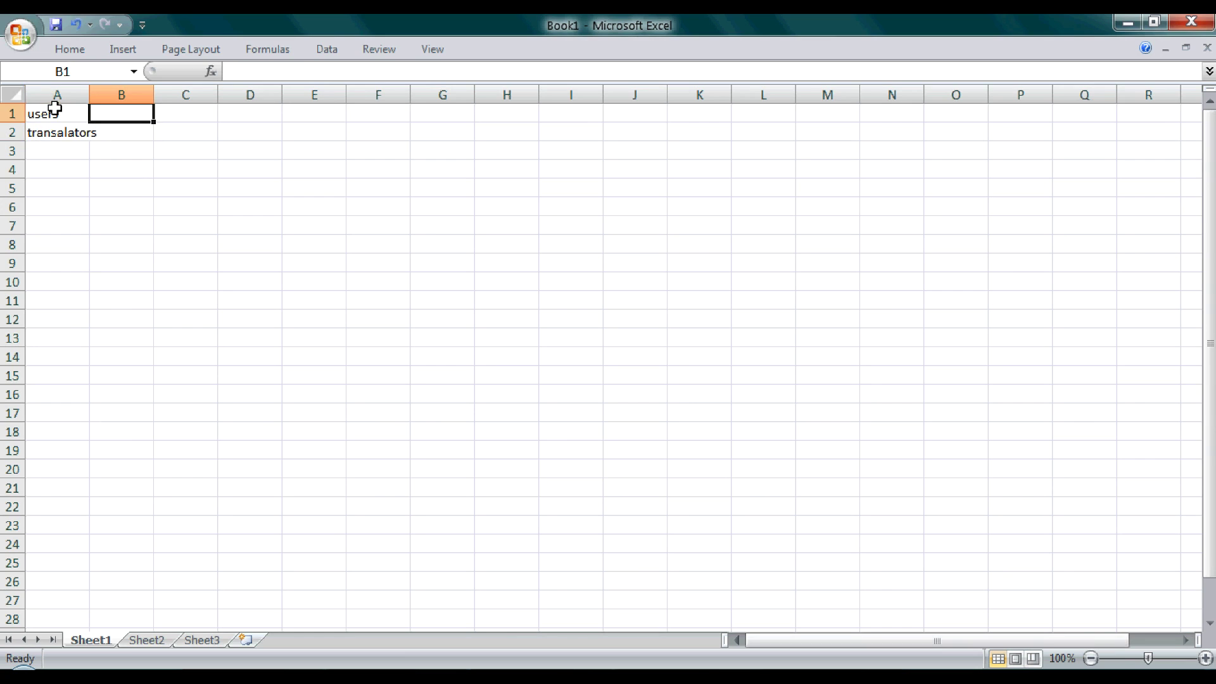
pyautogui.press('Down')
pyautogui.press('Left')
pyautogui.write('translat')
pyautogui.press('Tab')
# Switch input to Arabic and enter both terms' Arabic equivalents in B1 and B2.
pyautogui.press('Up')
pyautogui.write('l')
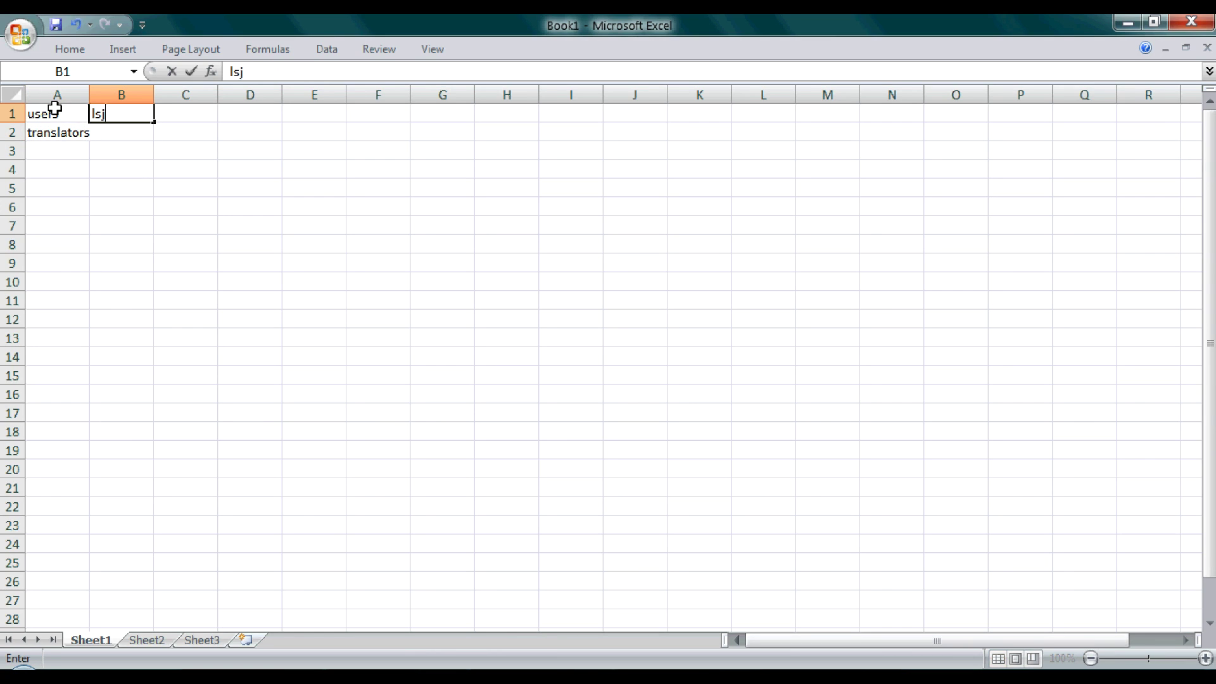
pyautogui.press('alt')
pyautogui.press('Escape')
pyautogui.write('ستخدمون')
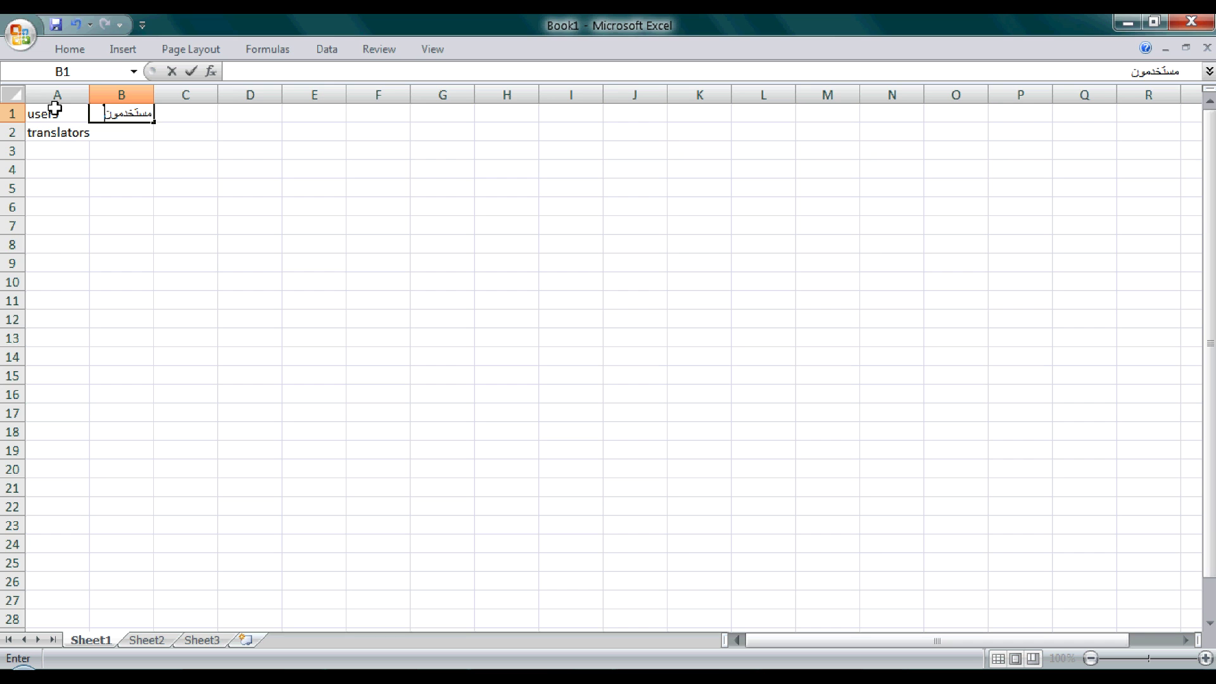
pyautogui.press('Return')
pyautogui.write('مترج')
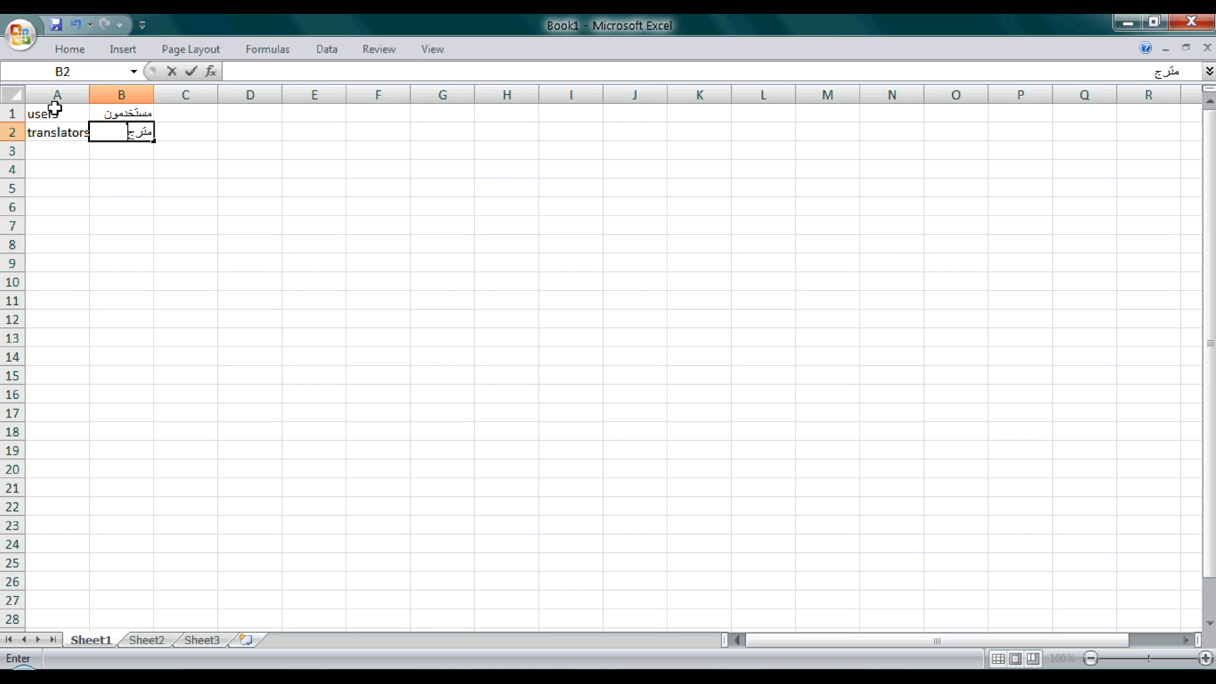
pyautogui.write('مون')
pyautogui.hotkey('ctrl', 's')
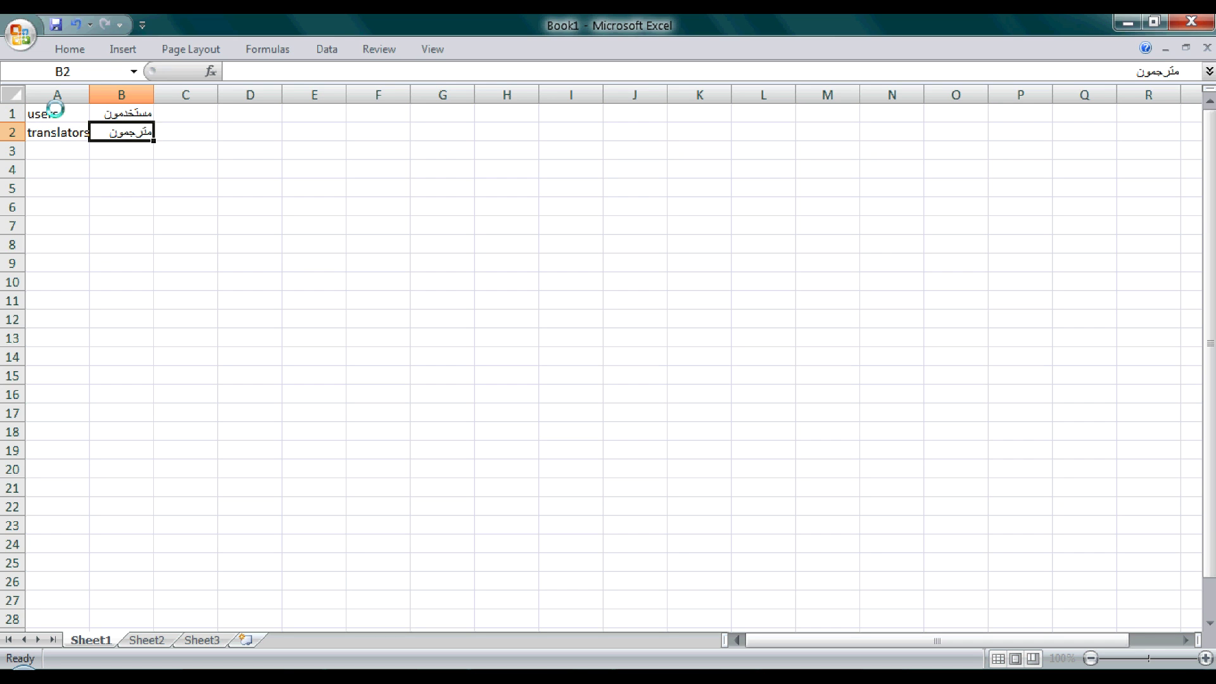
pyautogui.click(544, 471)
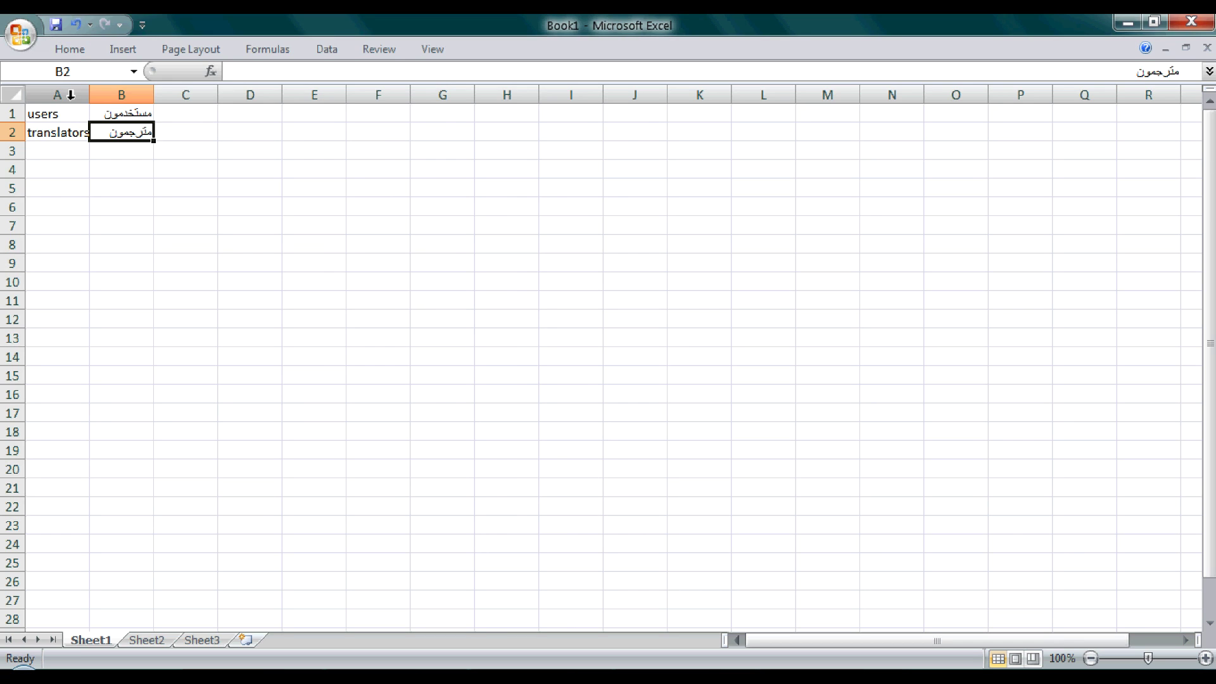
pyautogui.click(71, 94)
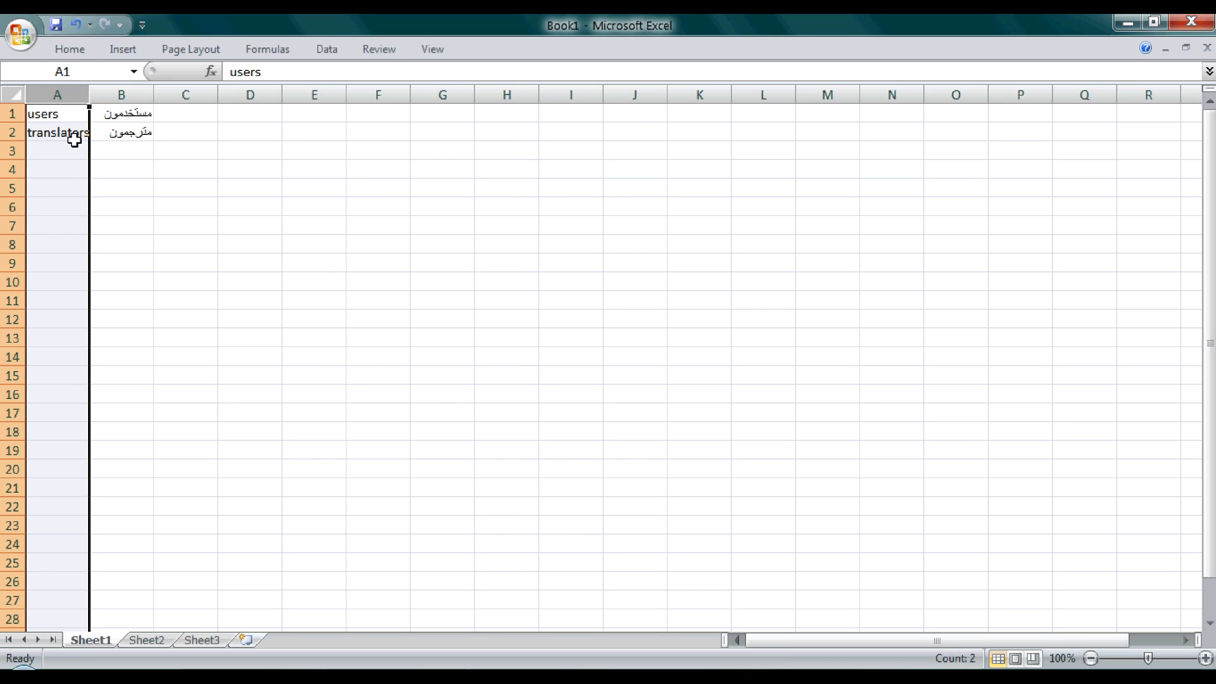
pyautogui.click(113, 90)
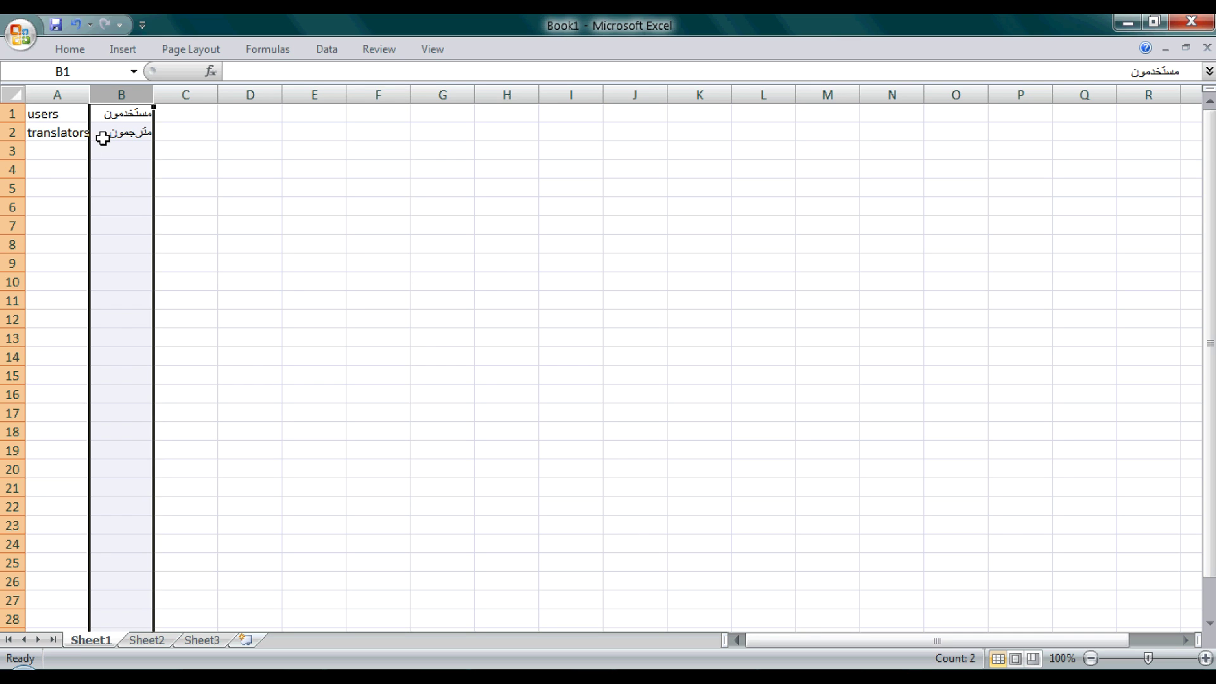
# Save the active sheet as Text (Tab delimited) Book1.txt, replacing the existing file.
pyautogui.click(20, 35)
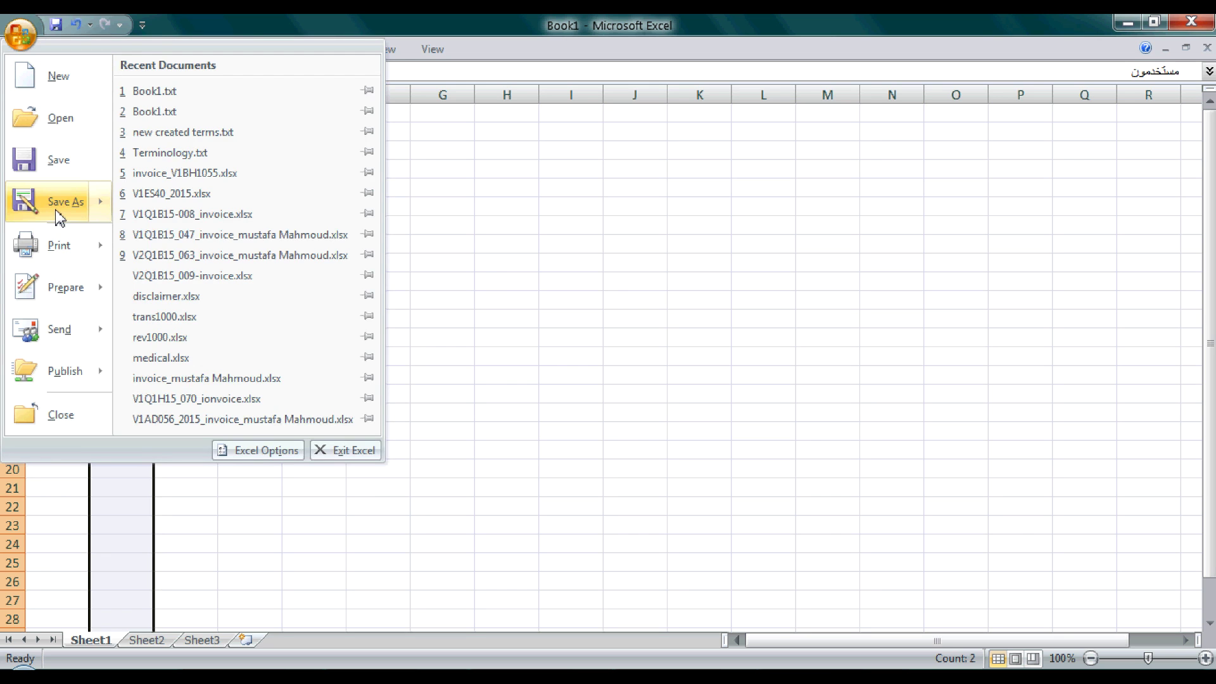
pyautogui.moveTo(59, 219)
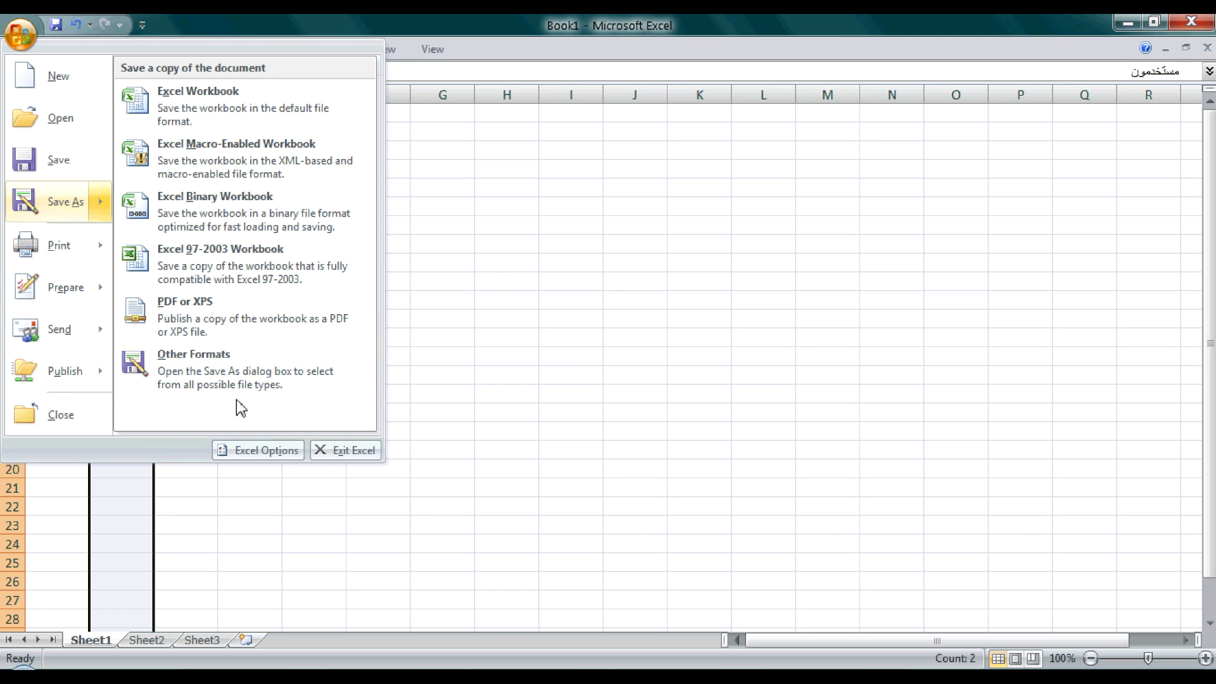
pyautogui.click(247, 372)
pyautogui.click(293, 370)
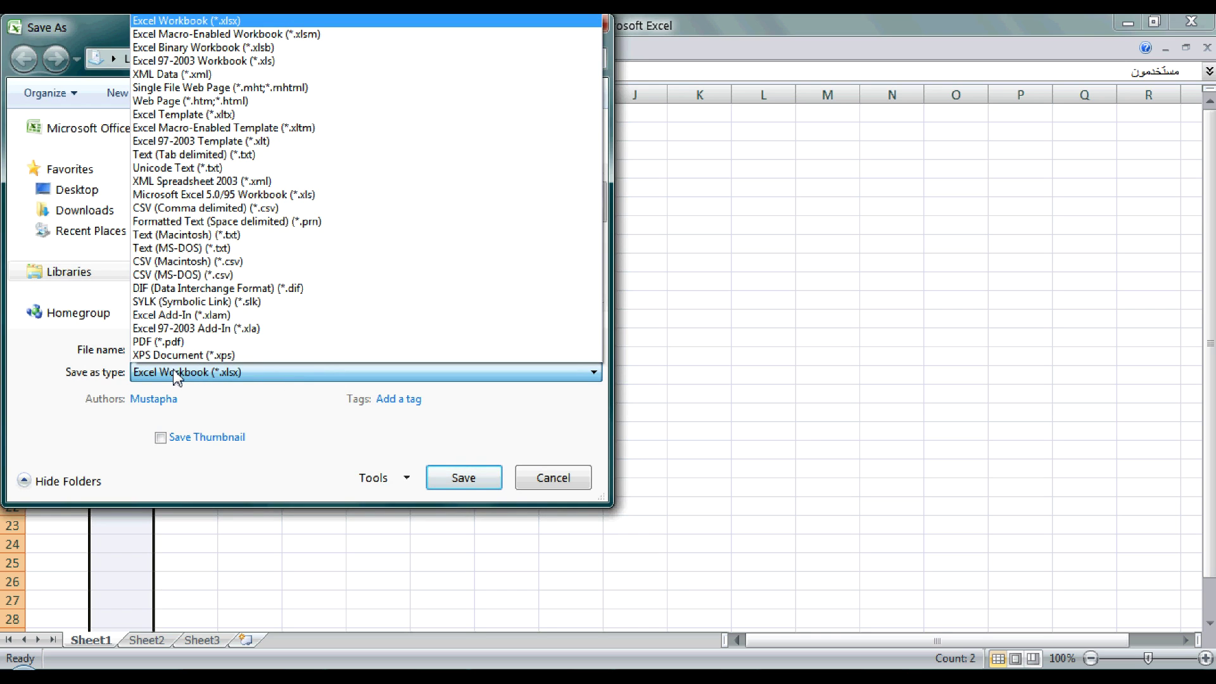
pyautogui.click(191, 157)
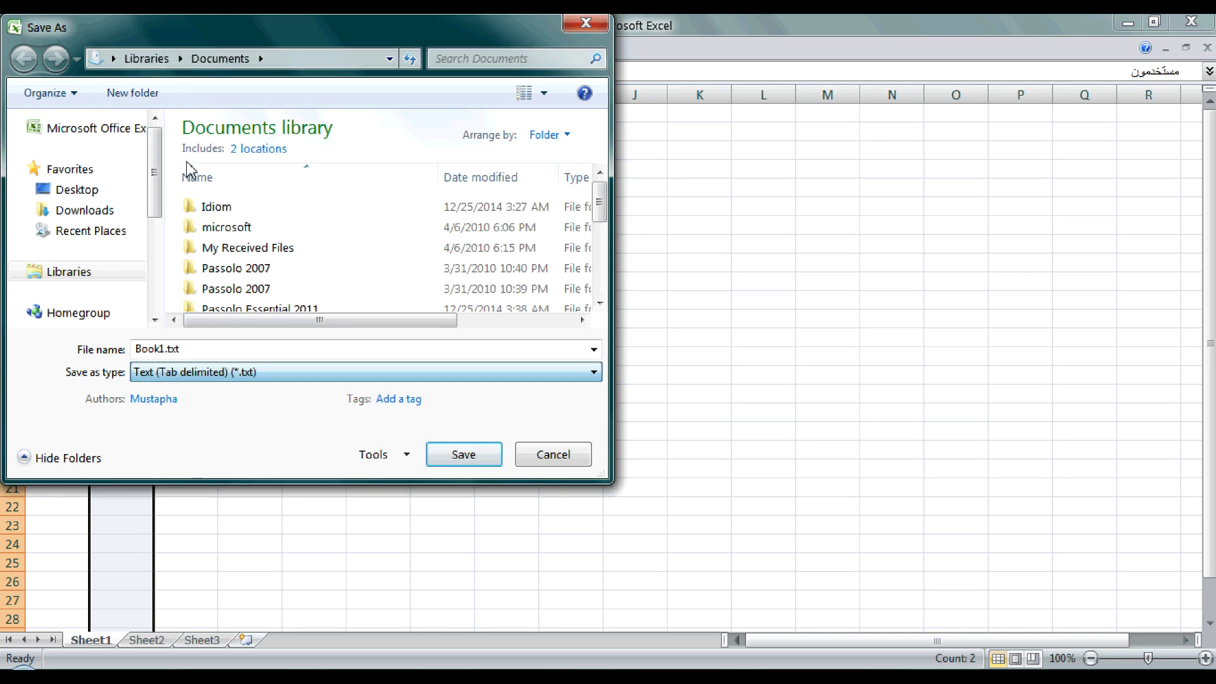
pyautogui.click(443, 454)
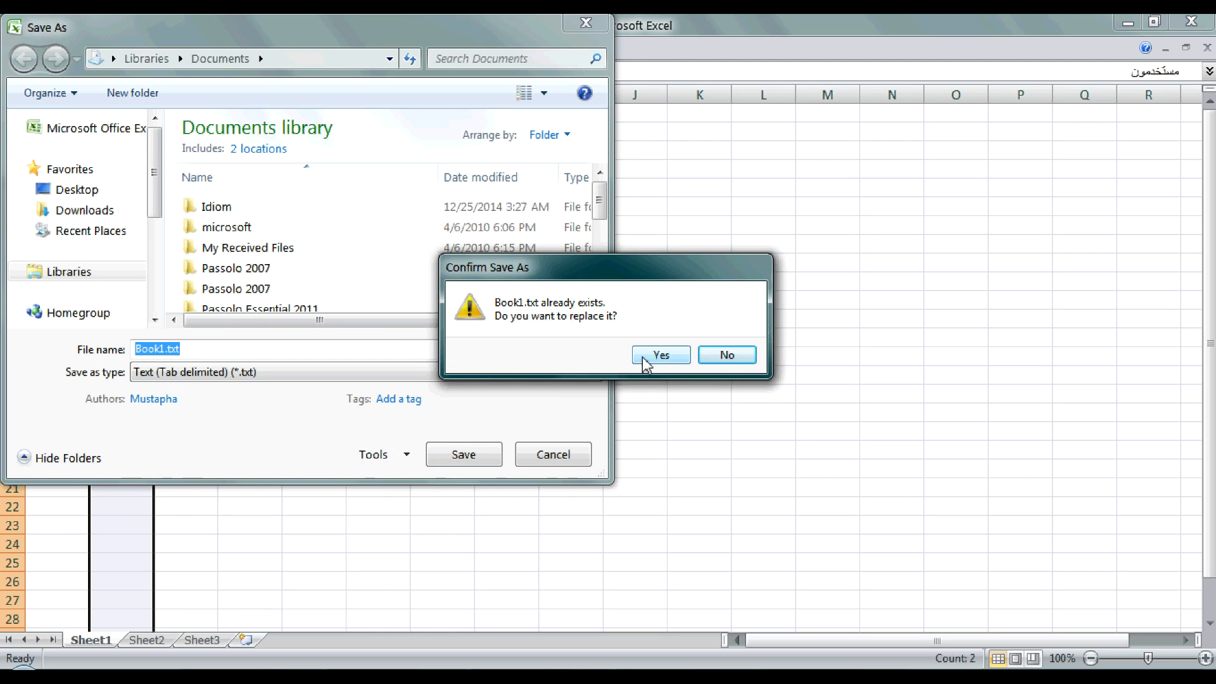
pyautogui.click(643, 359)
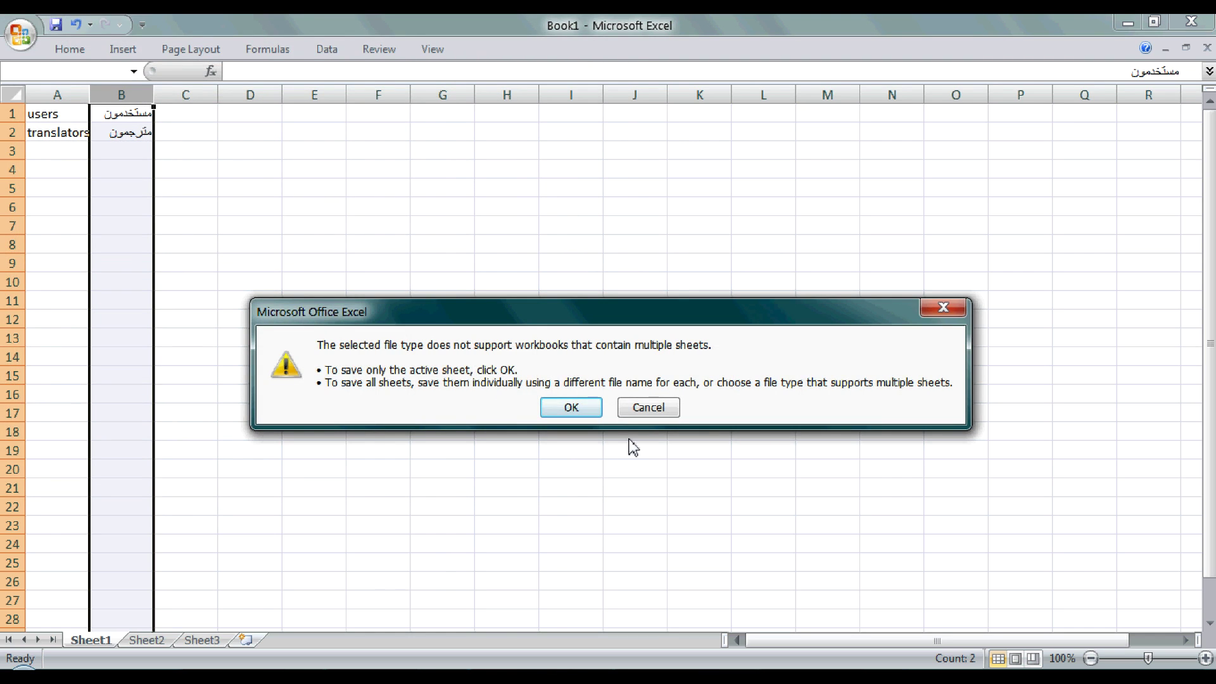
pyautogui.click(563, 409)
pyautogui.click(541, 416)
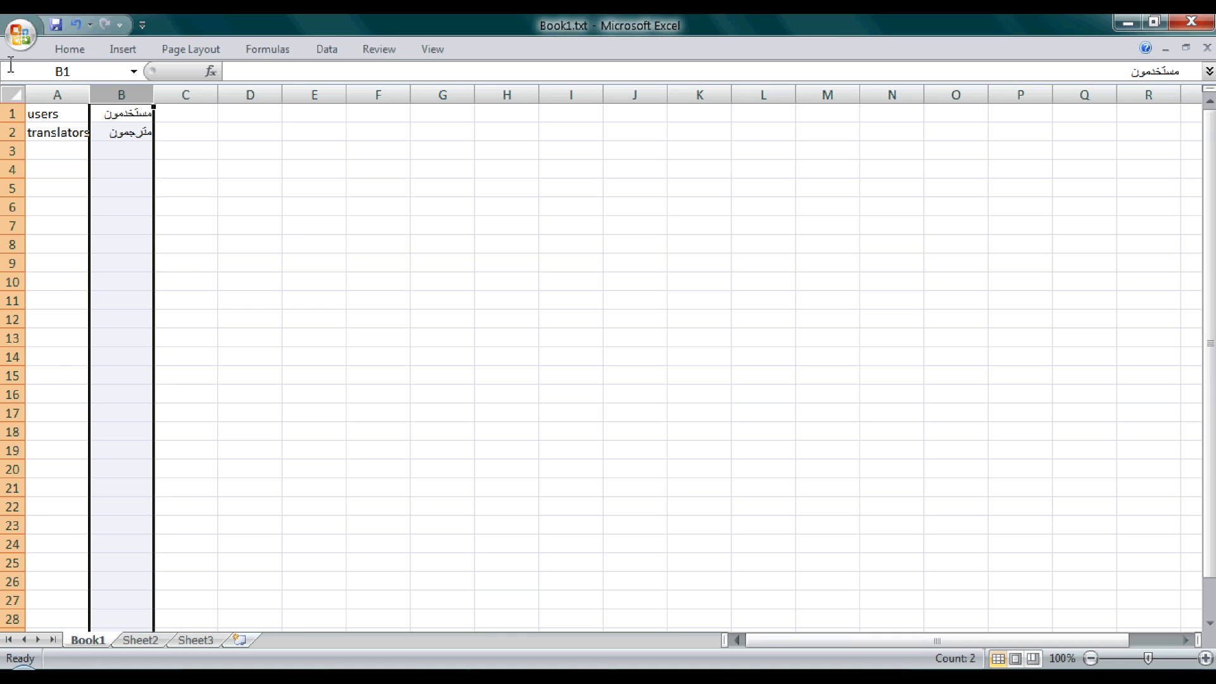
# Attempt saving the workbook as Book1.txt in another format, abandoning it when the file is in use.
pyautogui.click(21, 33)
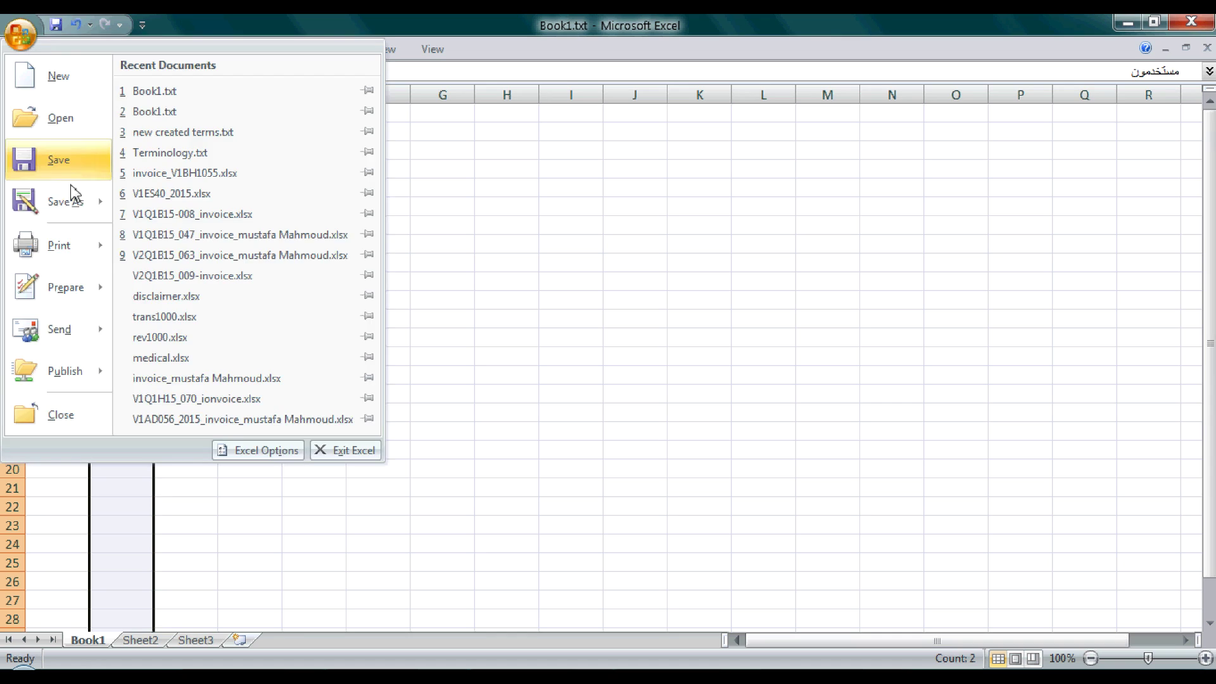
pyautogui.moveTo(38, 204)
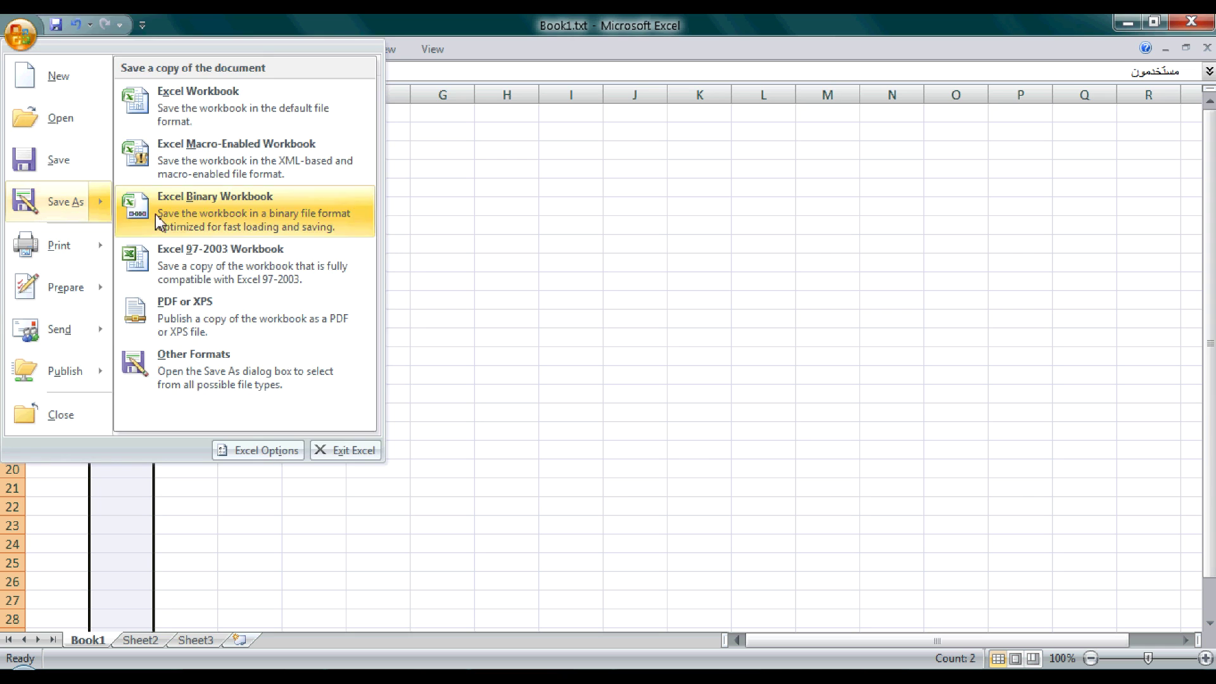
pyautogui.click(218, 370)
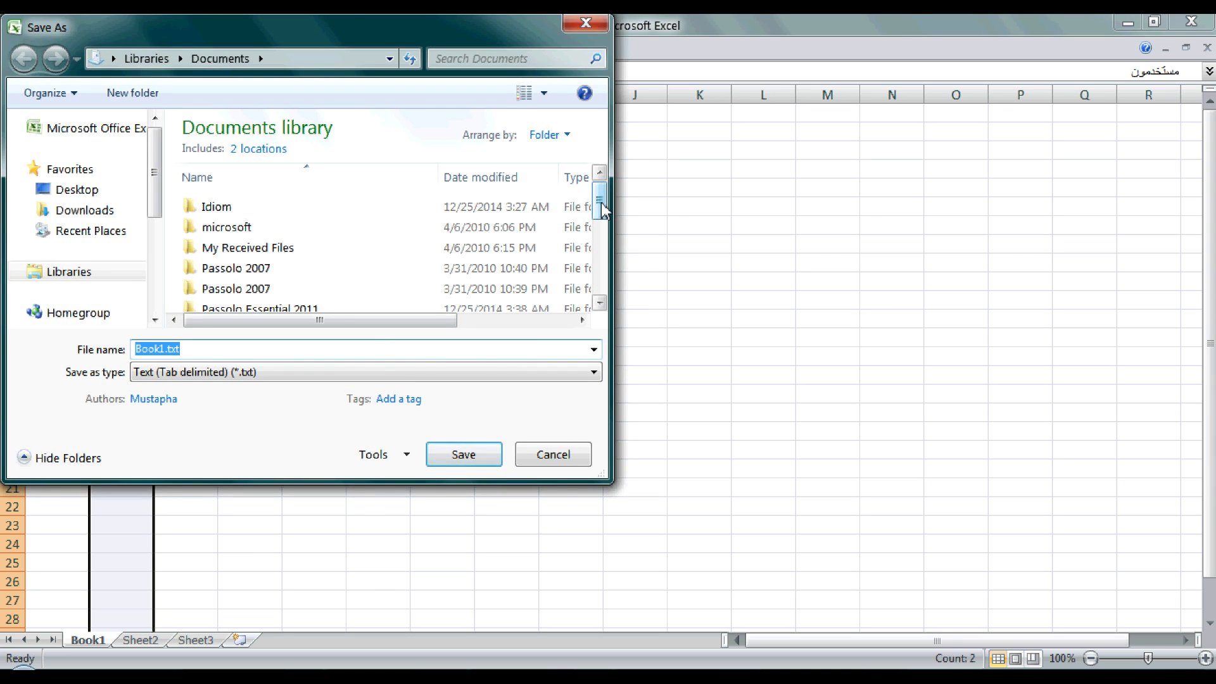
pyautogui.moveTo(599, 184); pyautogui.dragTo(572, 305)
pyautogui.click(279, 289)
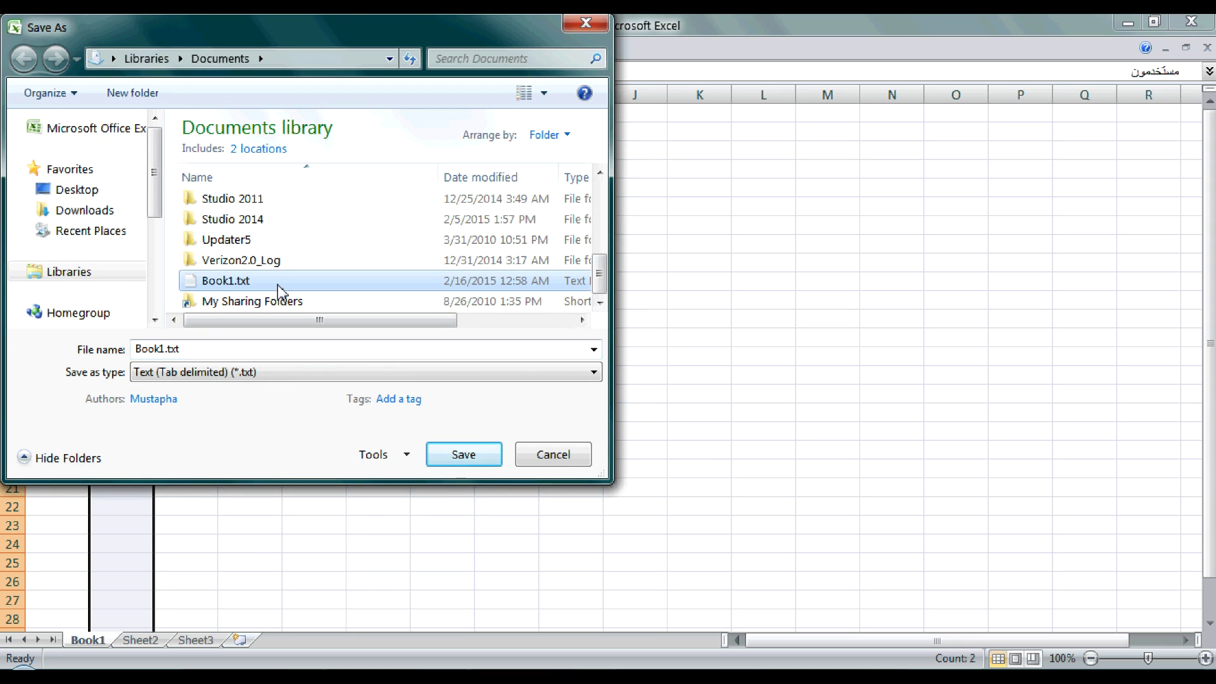
pyautogui.click(553, 454)
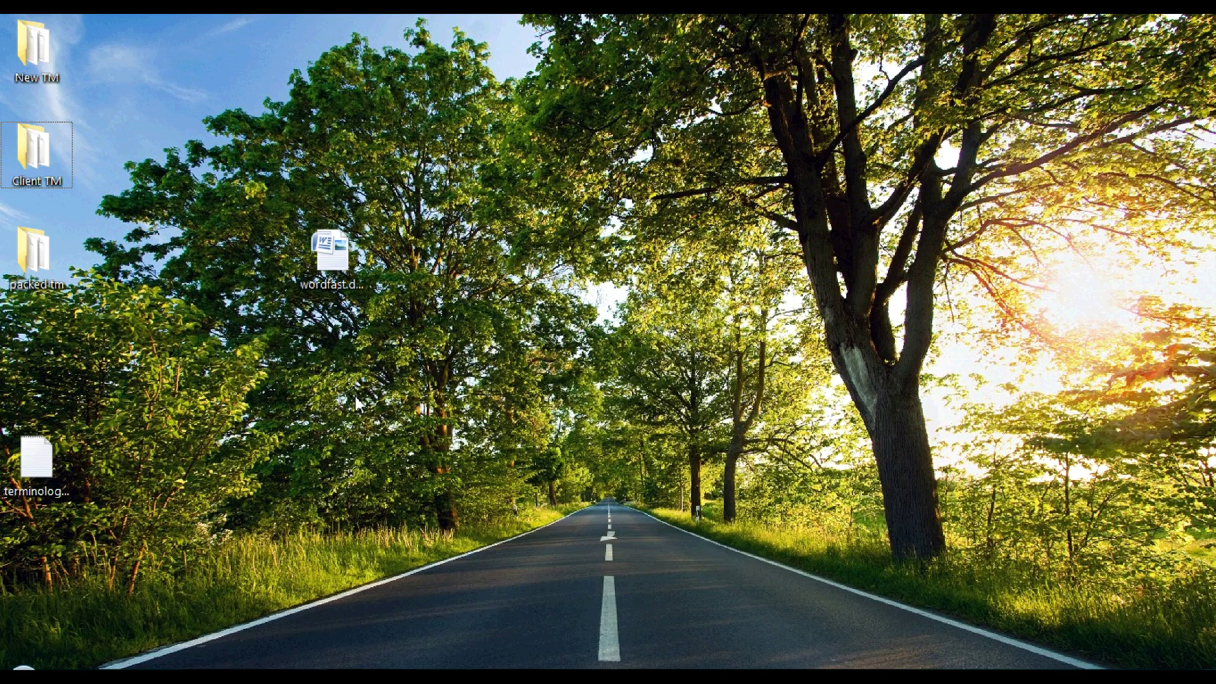
pyautogui.click(659, 455)
pyautogui.click(783, 451)
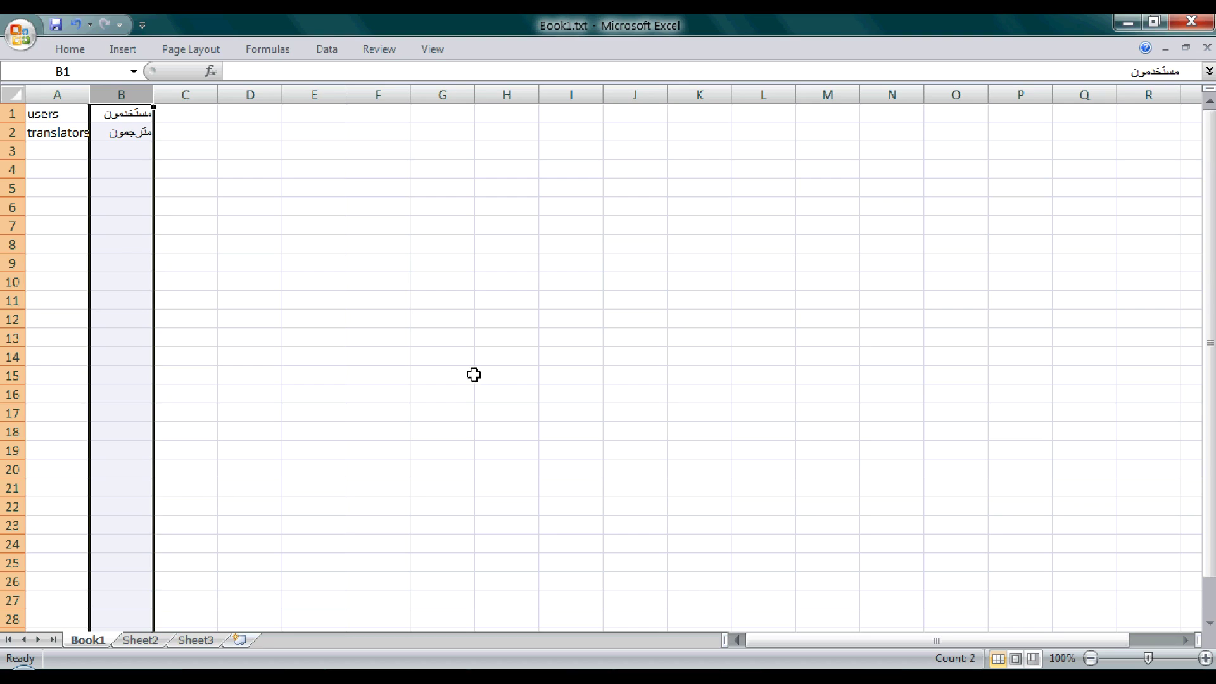
# Save the active sheet to the Desktop as Book1.txt, keeping the Text (Tab delimited) format.
pyautogui.click(20, 33)
pyautogui.moveTo(95, 204)
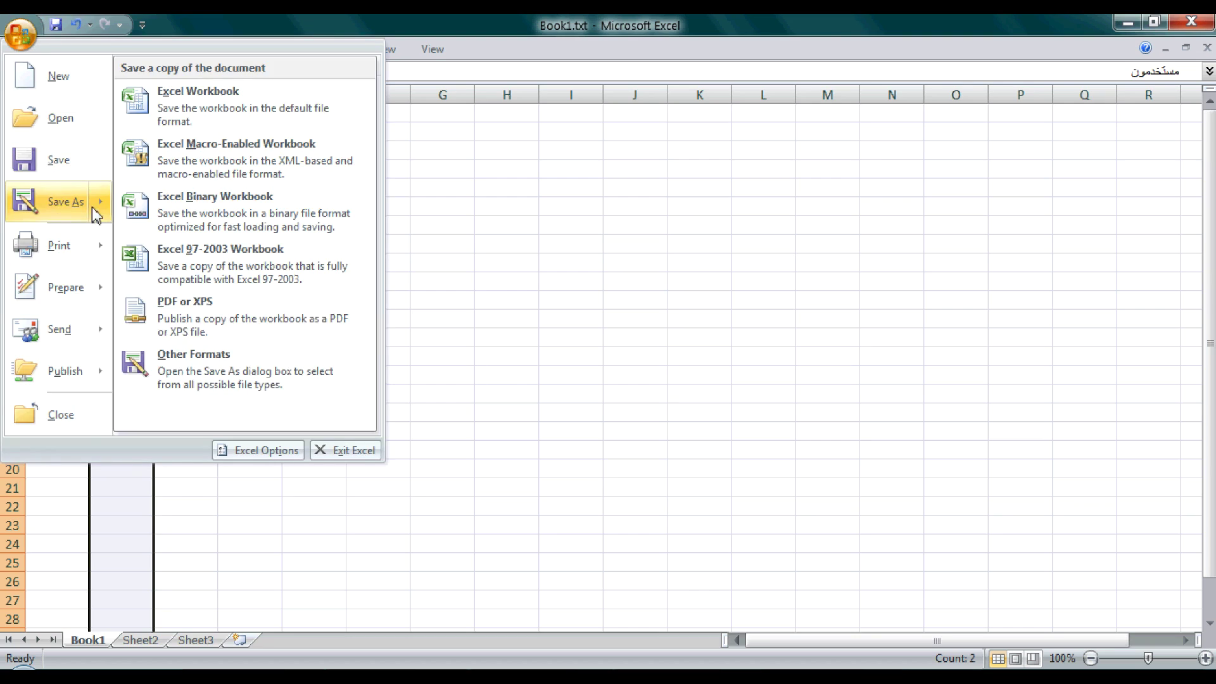
pyautogui.click(229, 368)
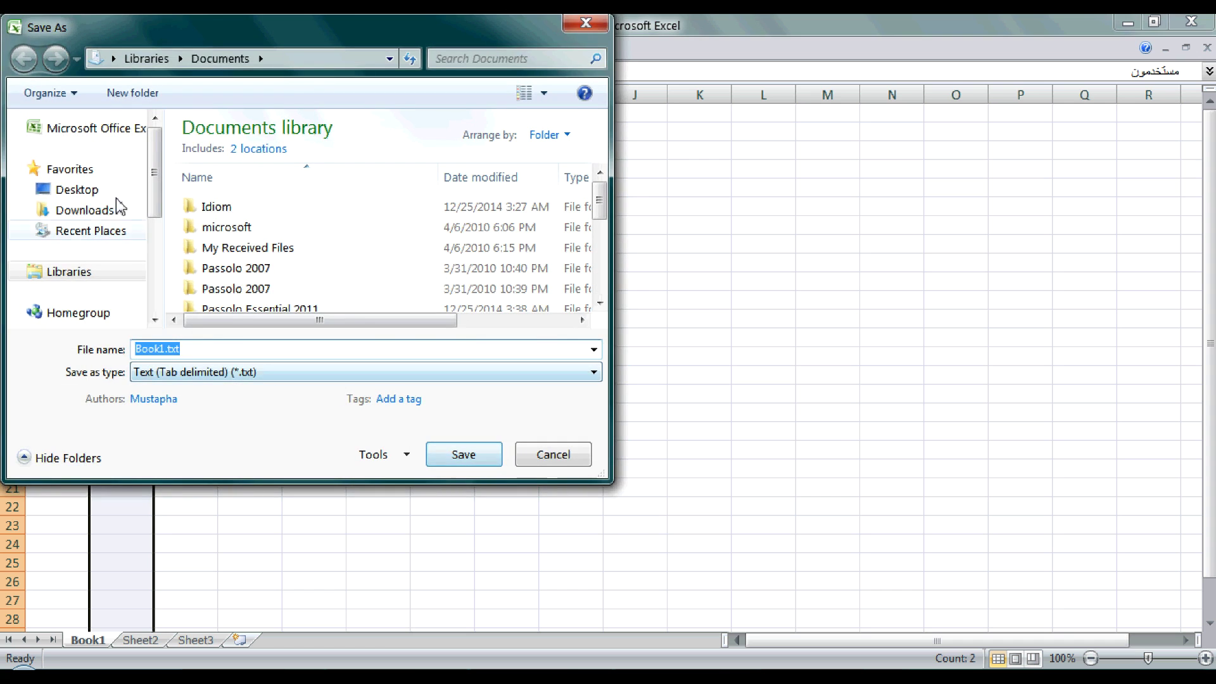
pyautogui.click(92, 192)
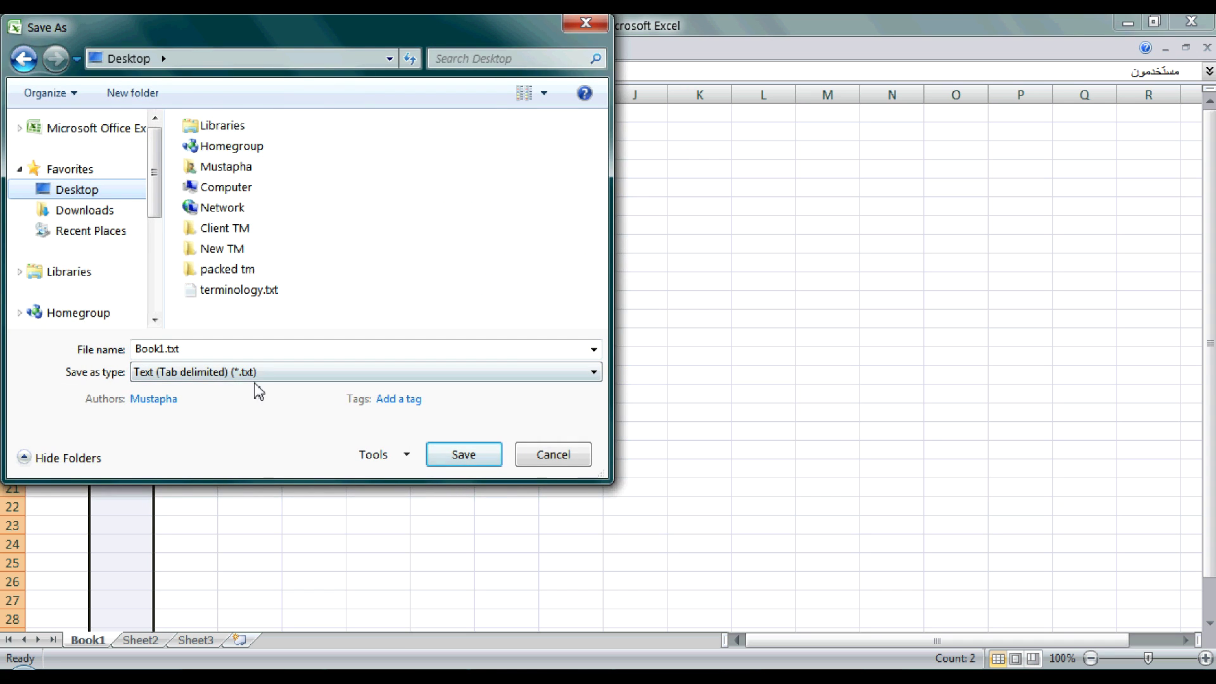
pyautogui.click(481, 463)
pyautogui.click(575, 411)
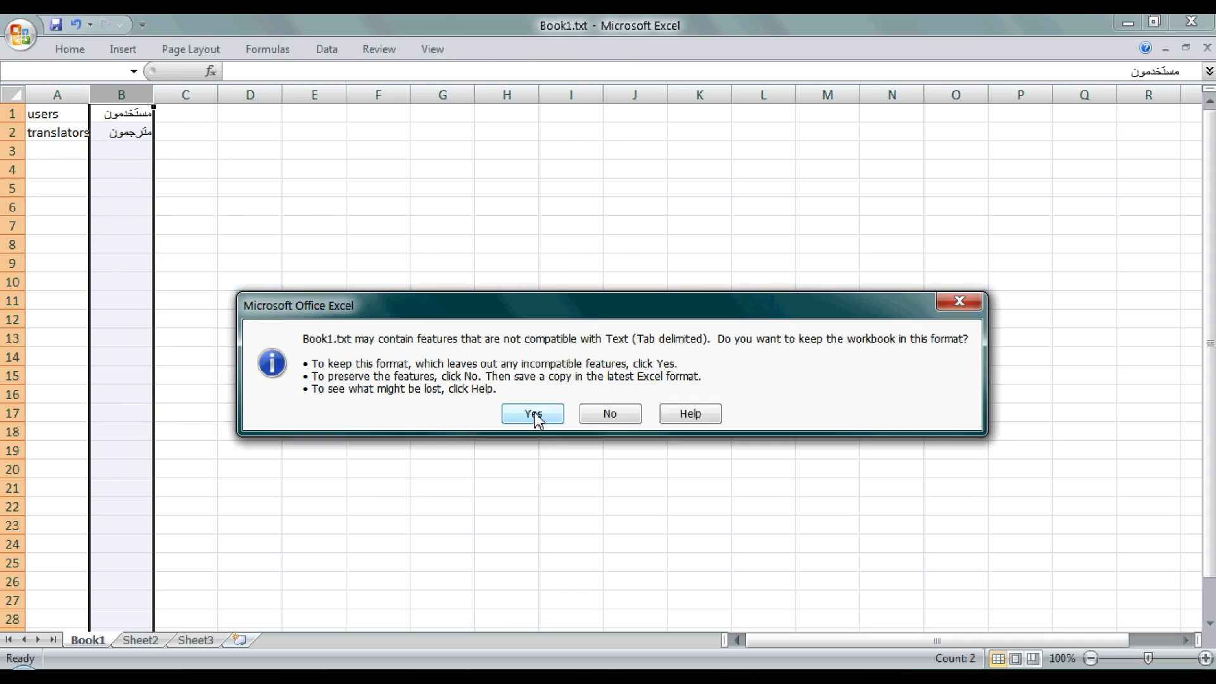
pyautogui.click(535, 412)
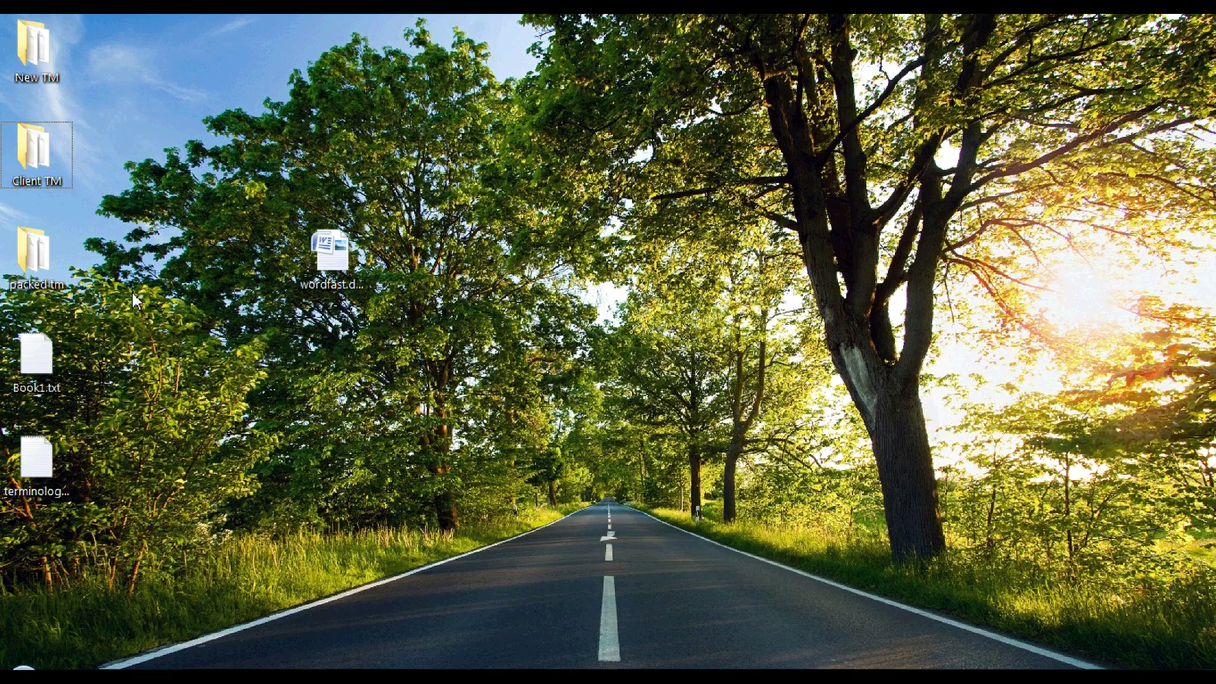
# Open Book1.txt in Notepad and try re-saving it as UTF-8, dismissing the file-in-use error.
pyautogui.doubleClick(53, 374)
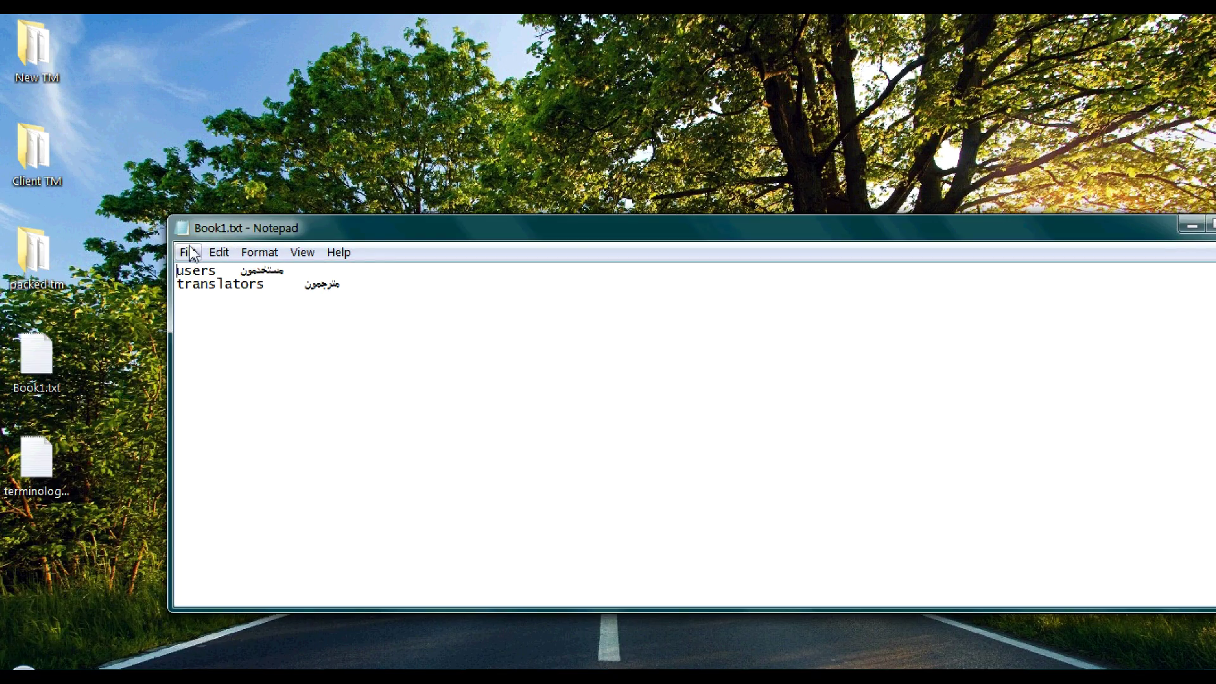
pyautogui.click(188, 252)
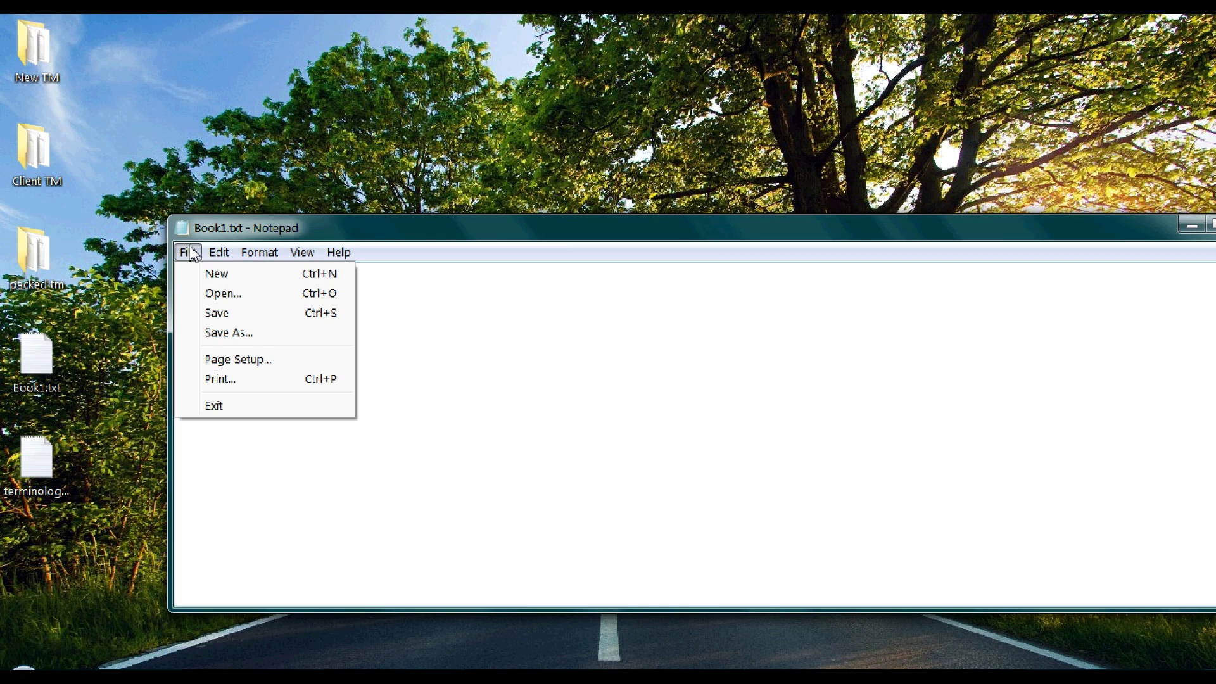
pyautogui.click(234, 333)
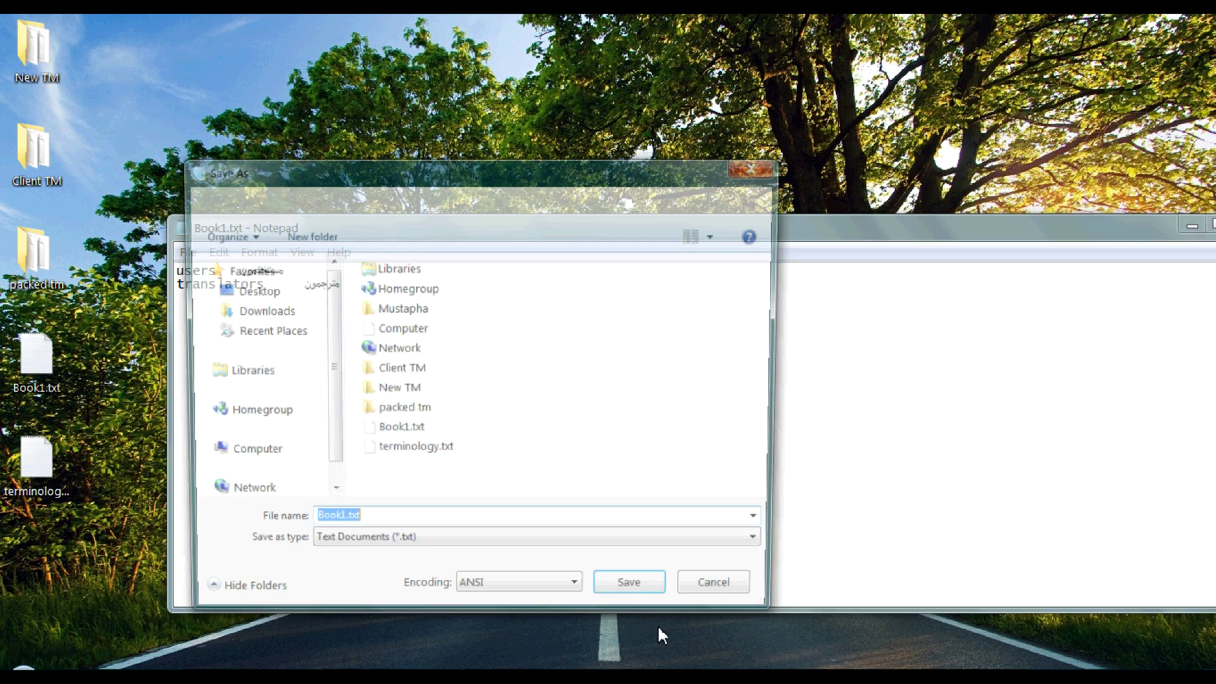
pyautogui.click(548, 596)
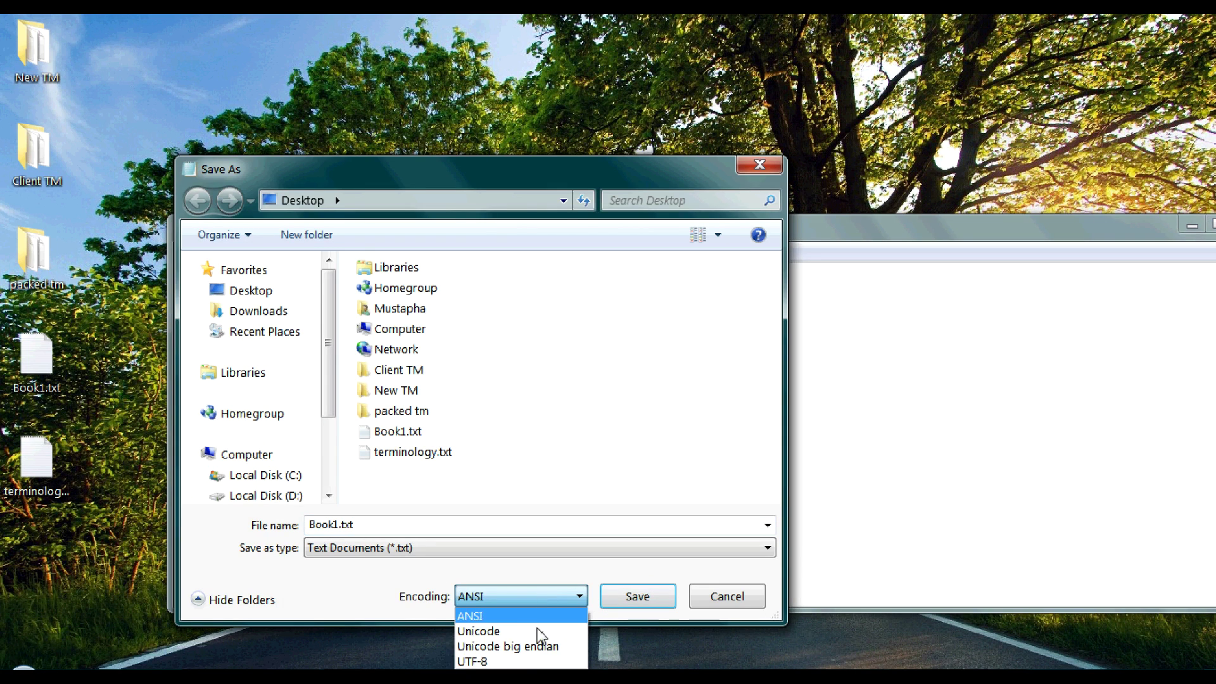
pyautogui.click(533, 661)
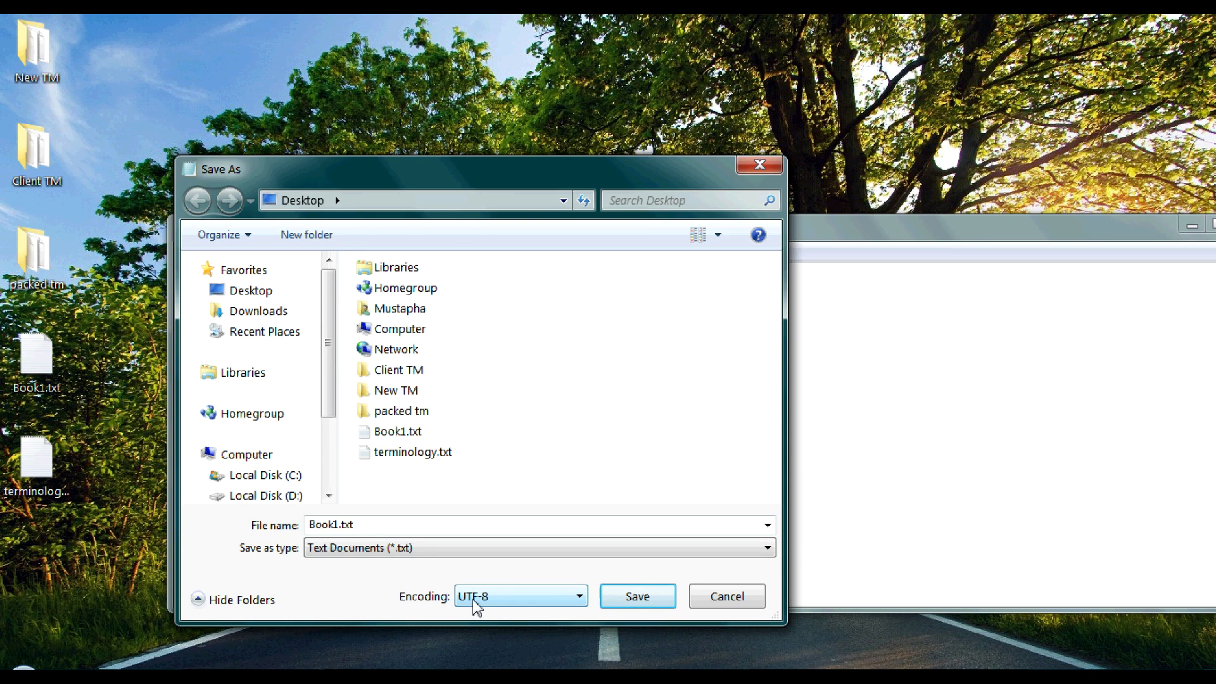
pyautogui.click(628, 598)
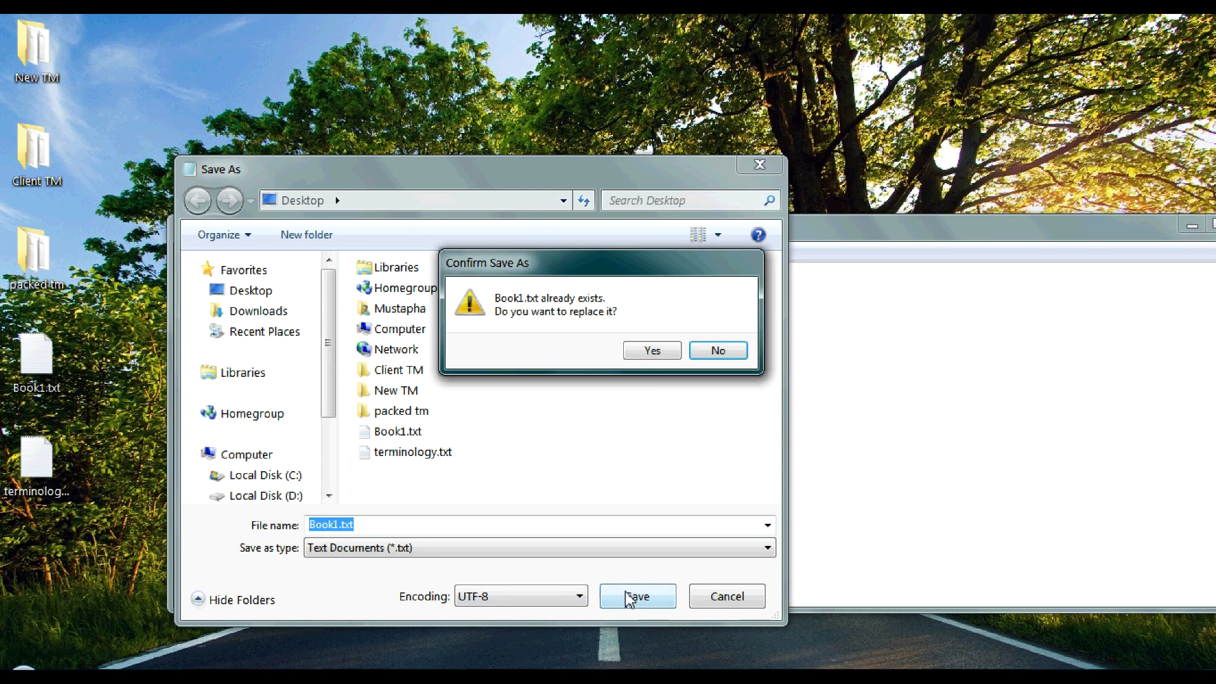
pyautogui.click(648, 353)
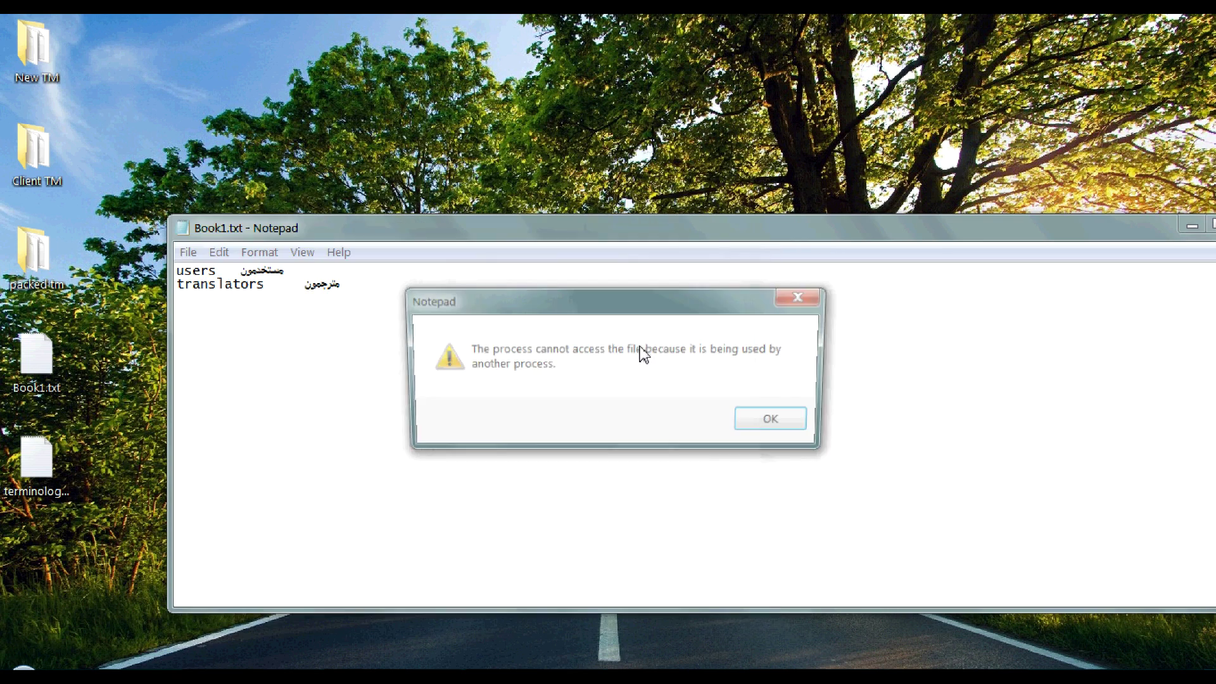
pyautogui.click(778, 428)
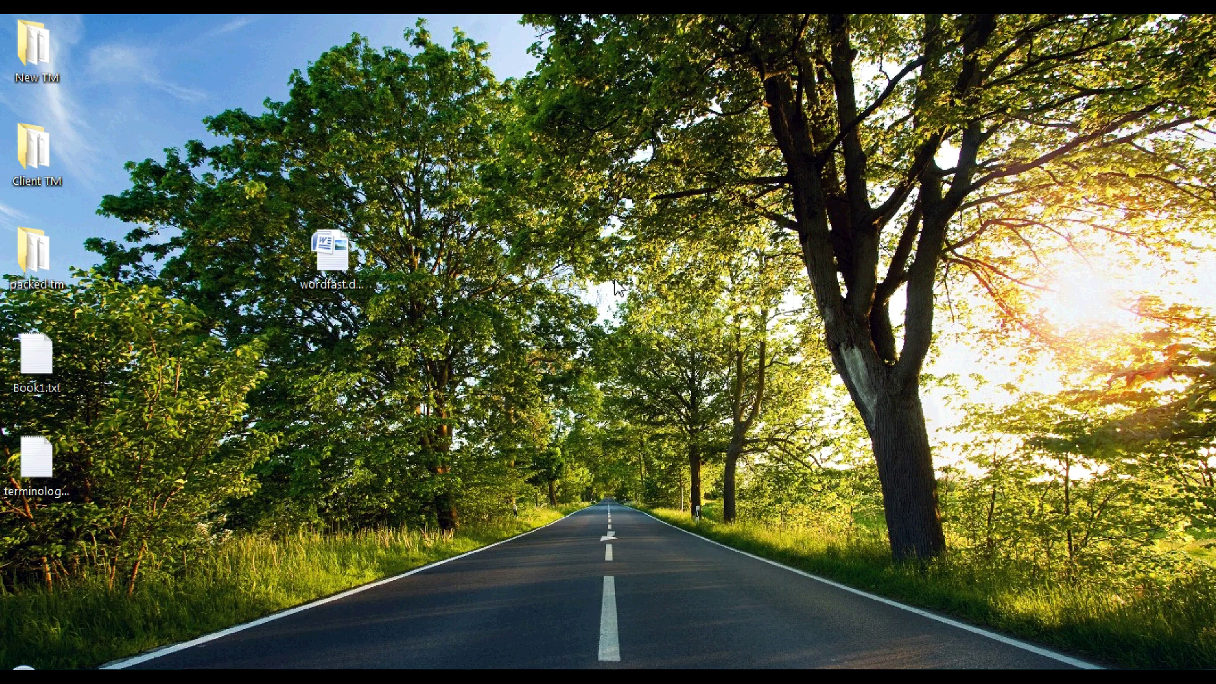
# Refresh the desktop and reopen Book1.txt.
pyautogui.rightClick(619, 289)
pyautogui.click(652, 329)
pyautogui.doubleClick(52, 362)
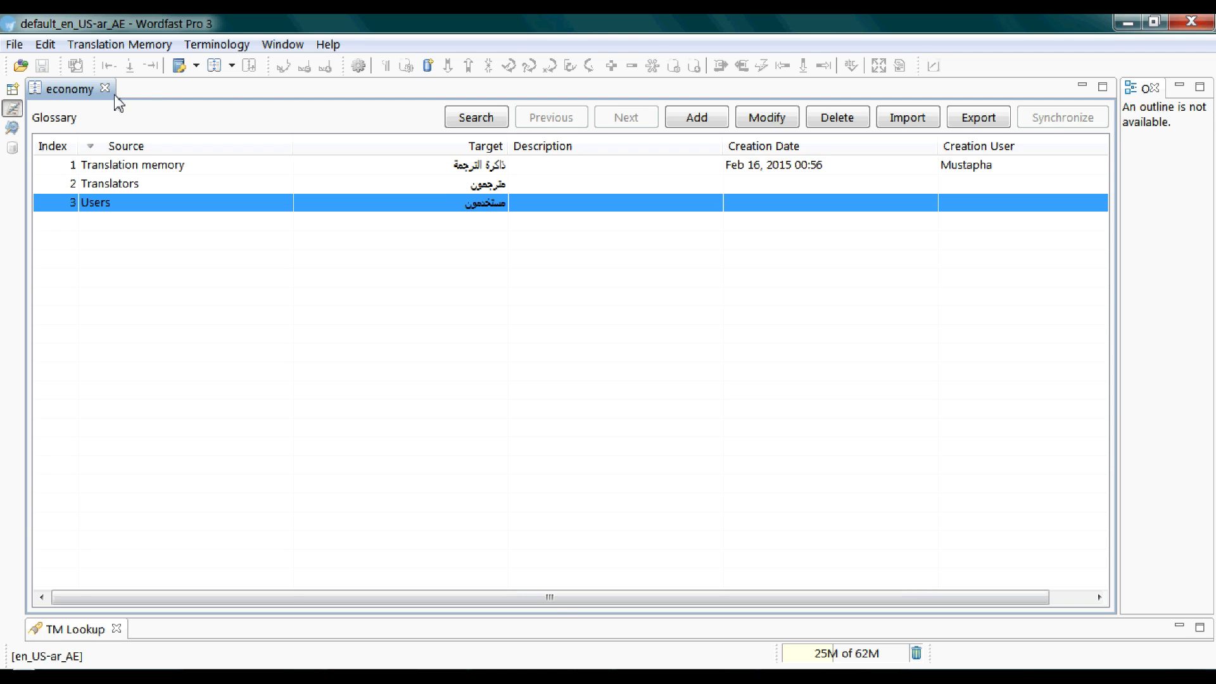
# Delete the economy glossary from Wordfast's Glossary List, then close Excel without saving Book1.txt.
pyautogui.click(105, 88)
pyautogui.click(216, 44)
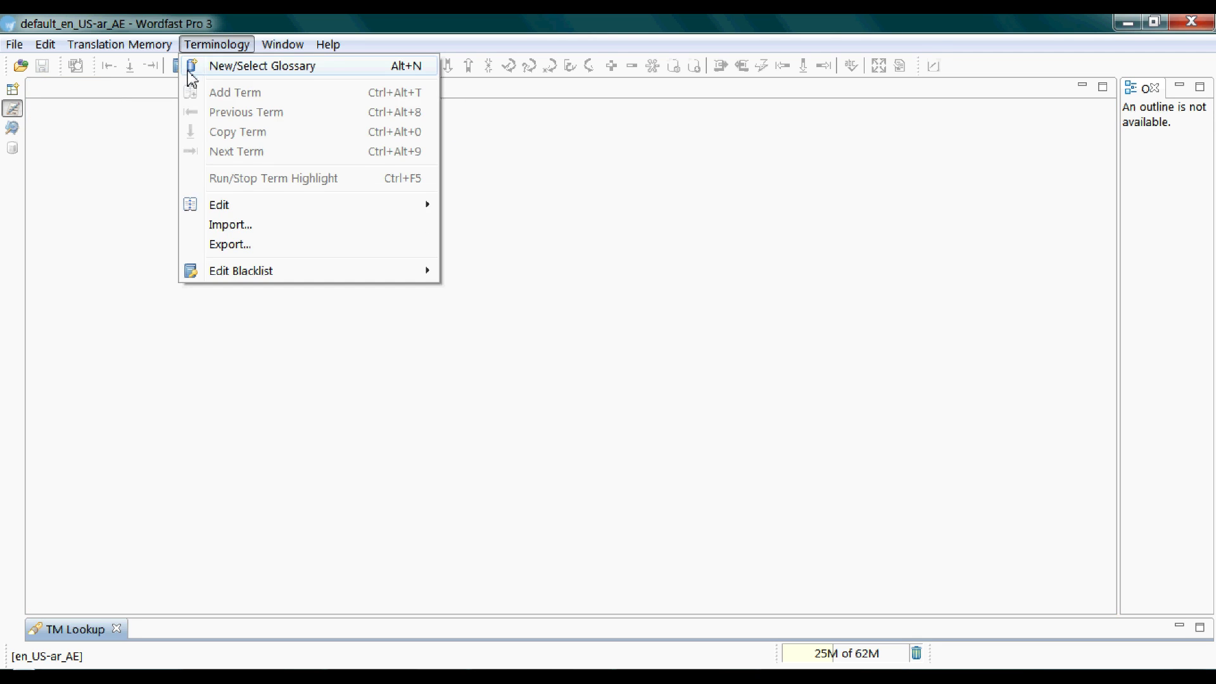
pyautogui.click(192, 66)
pyautogui.click(515, 157)
pyautogui.press('Delete')
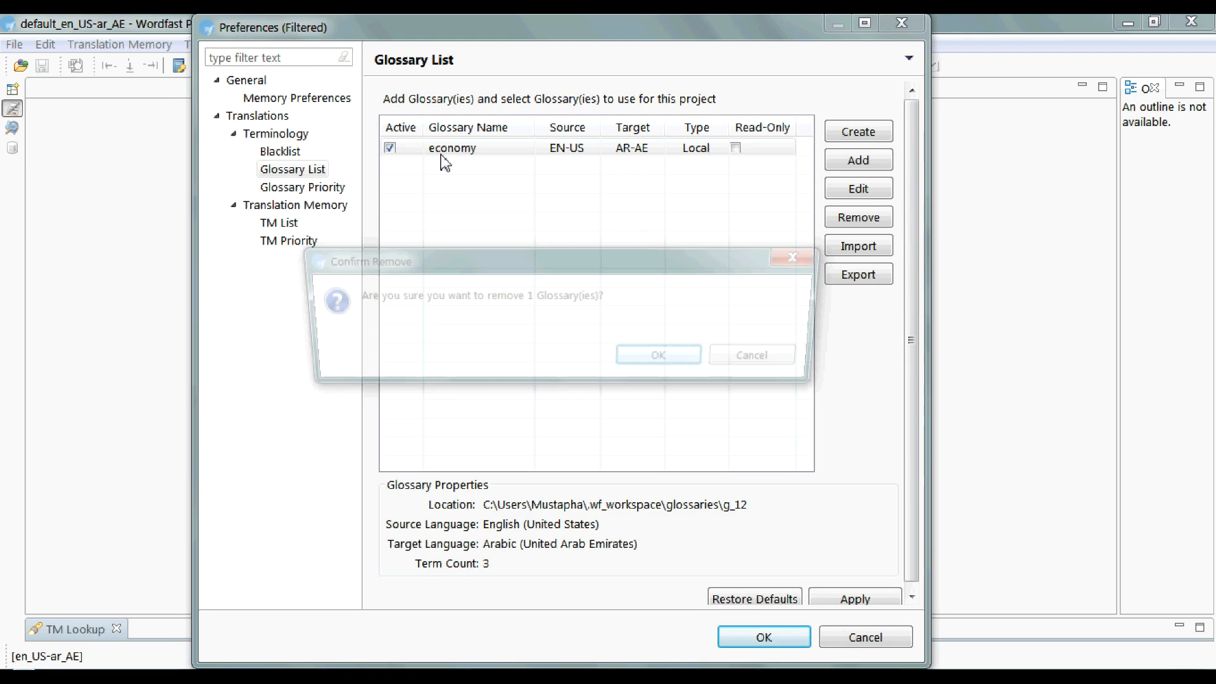
pyautogui.press('Return')
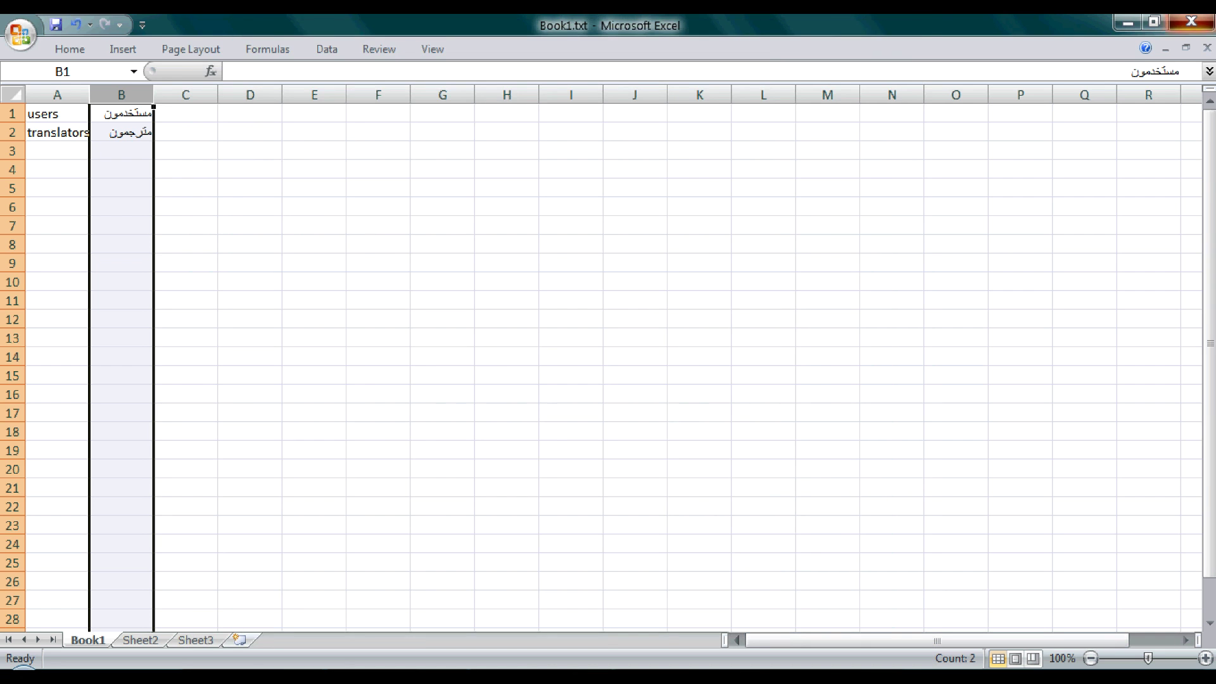
pyautogui.click(1199, 23)
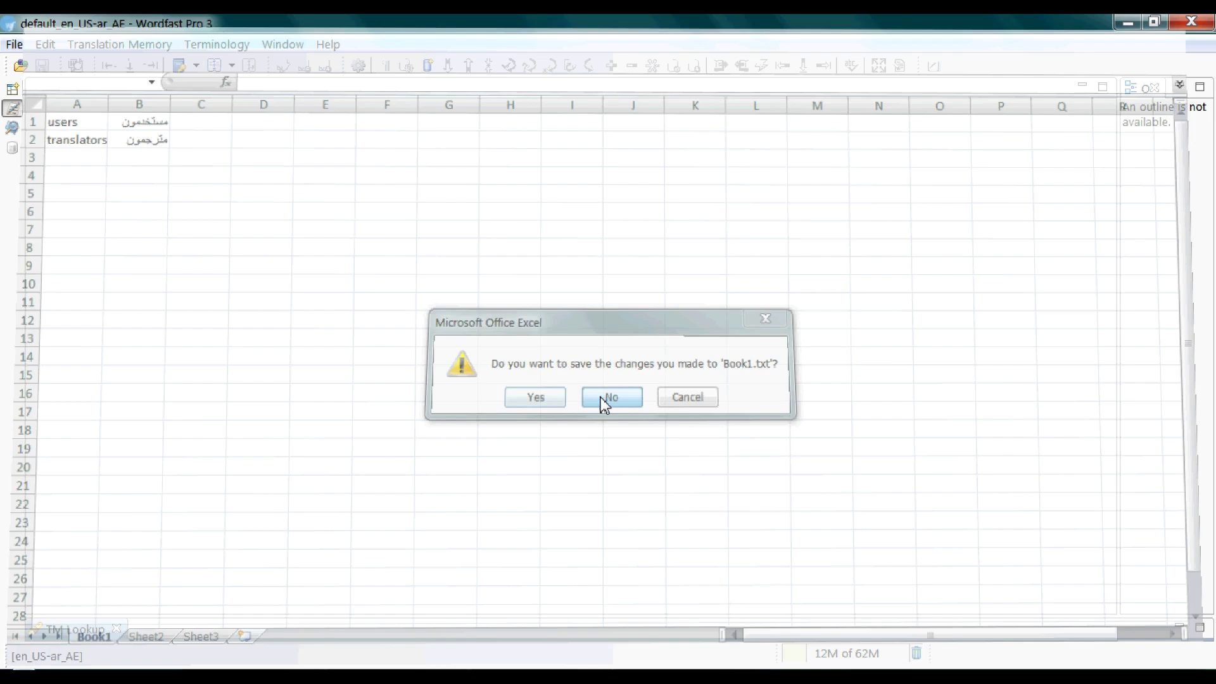
pyautogui.click(601, 399)
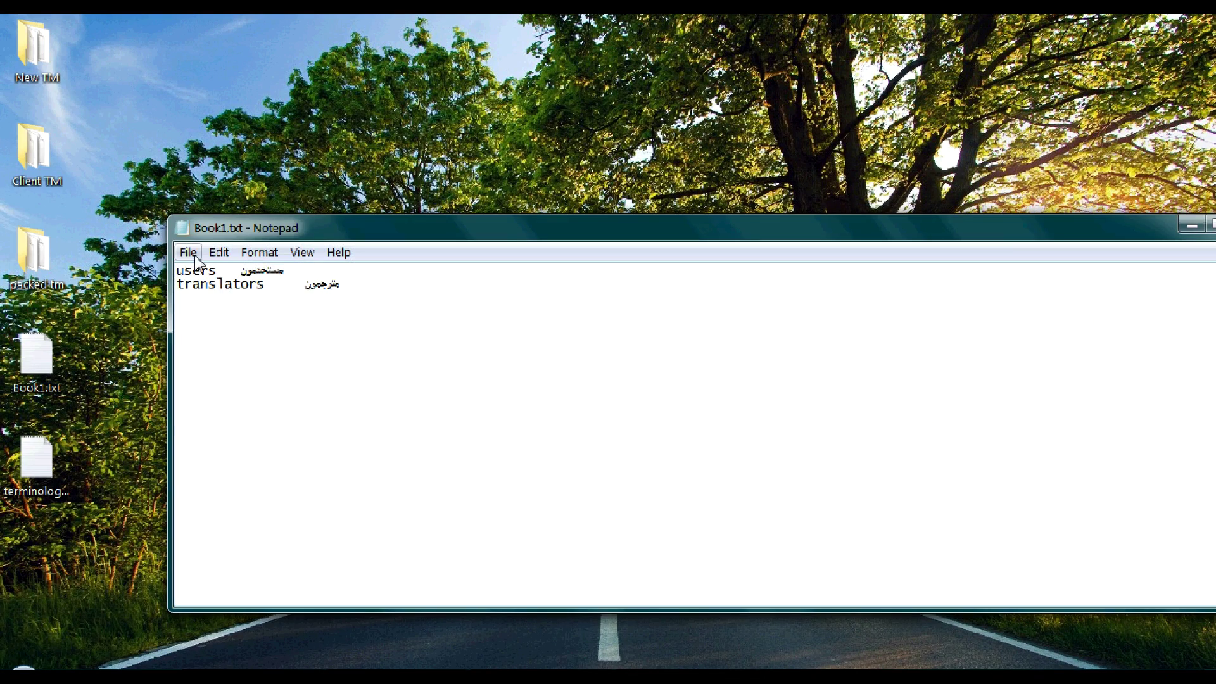
# Save Book1.txt over the existing file with UTF-8 encoding and close Notepad.
pyautogui.click(188, 252)
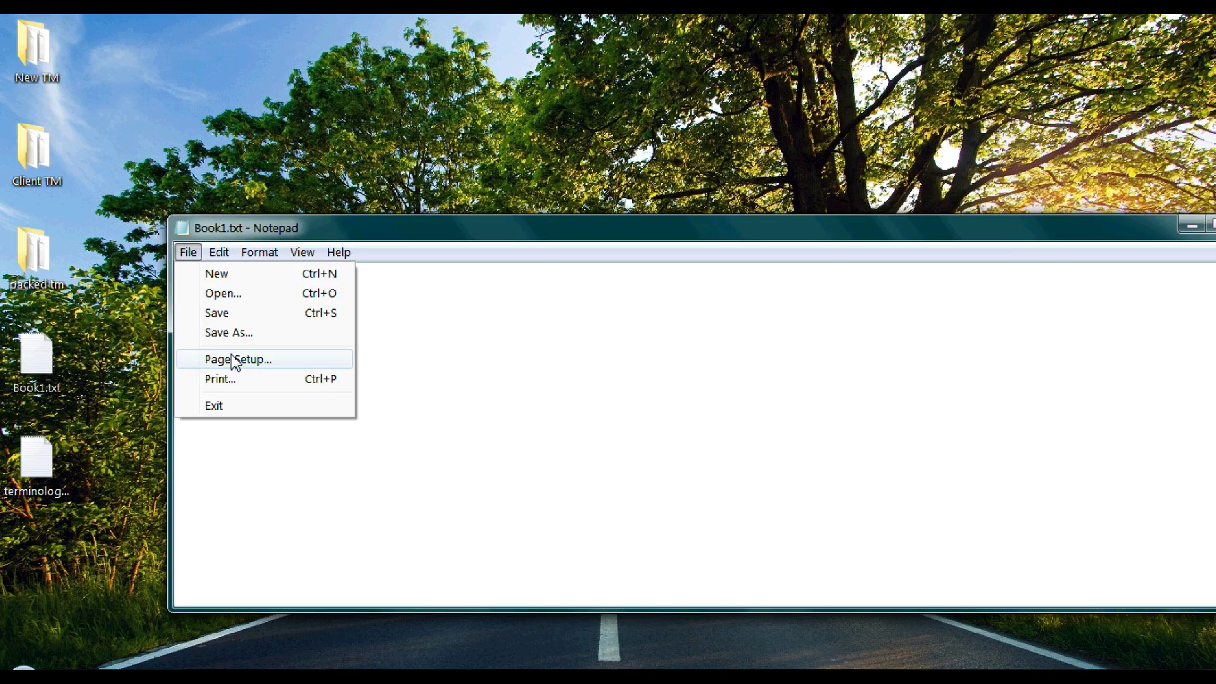
pyautogui.click(233, 335)
pyautogui.click(538, 596)
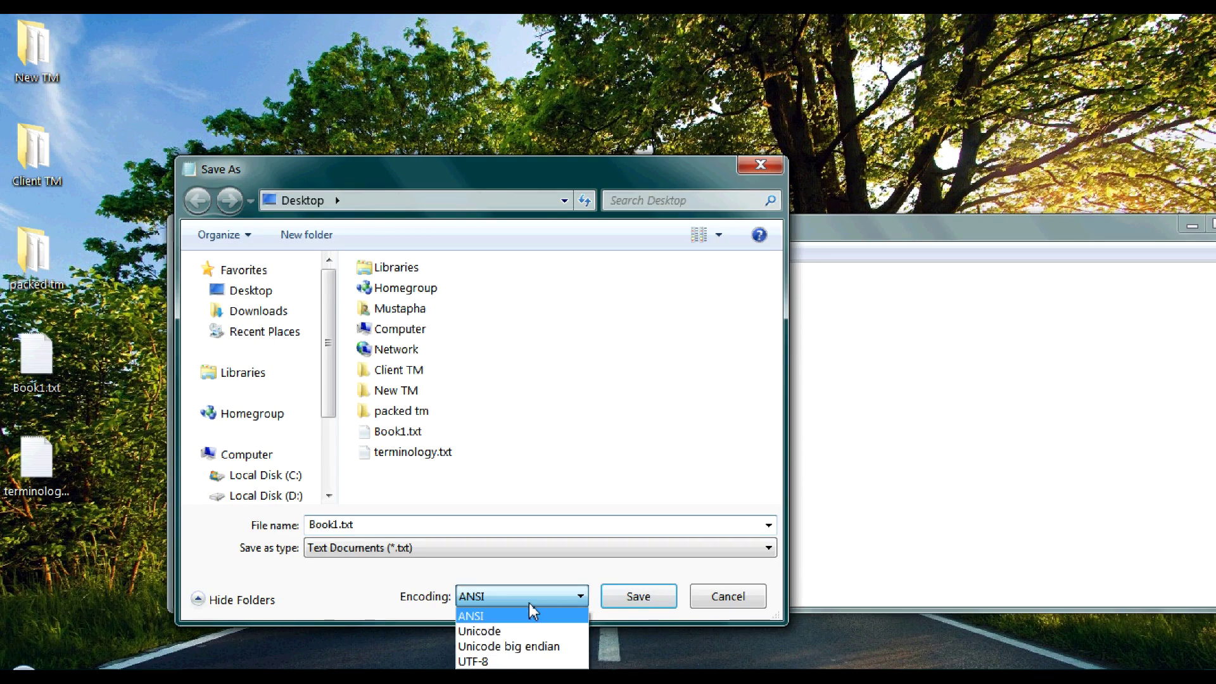
pyautogui.click(535, 657)
pyautogui.click(608, 604)
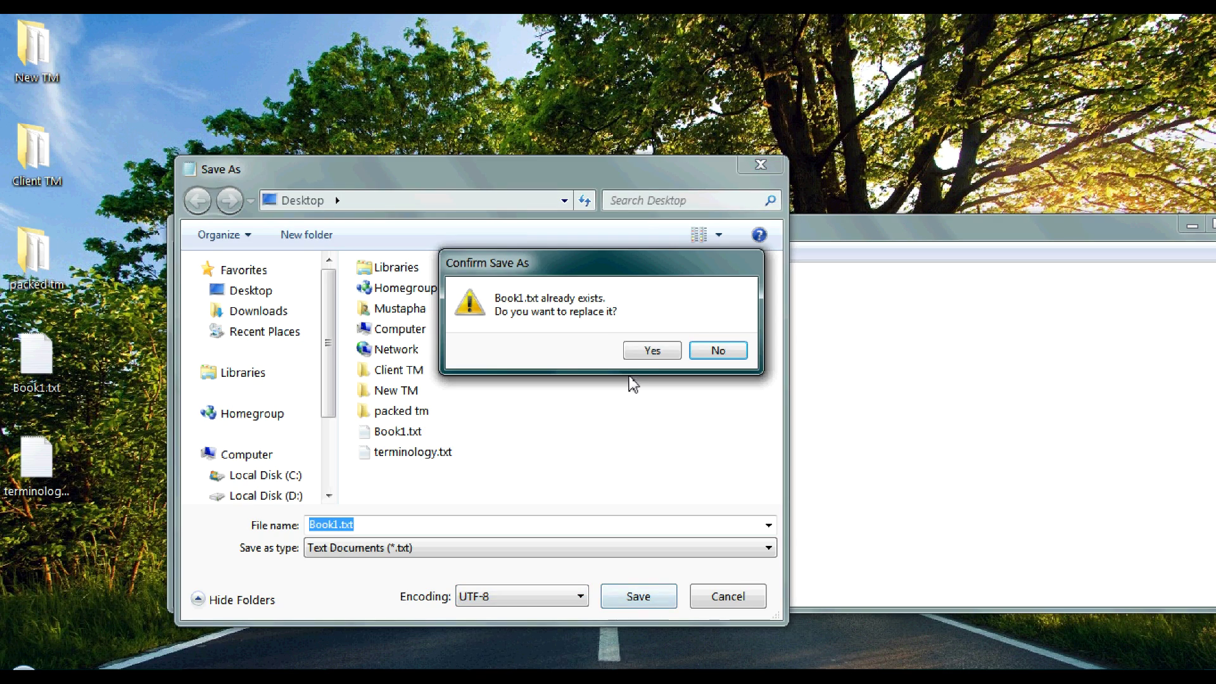
pyautogui.click(643, 355)
pyautogui.click(182, 228)
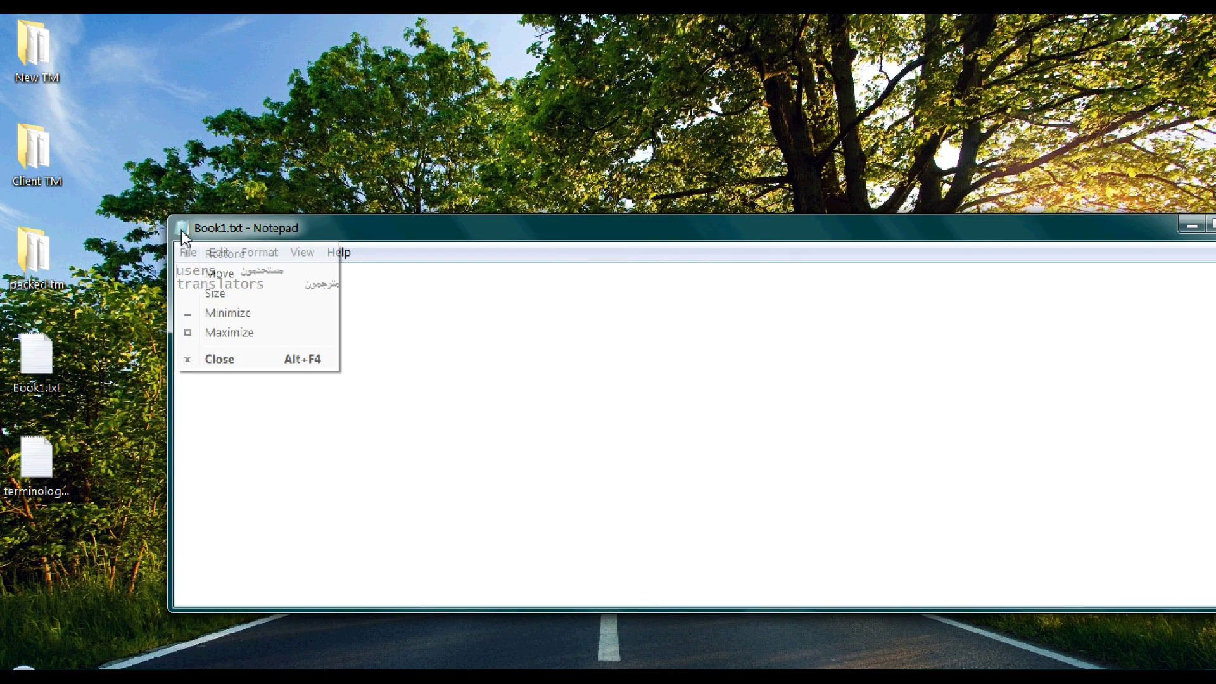
pyautogui.click(217, 355)
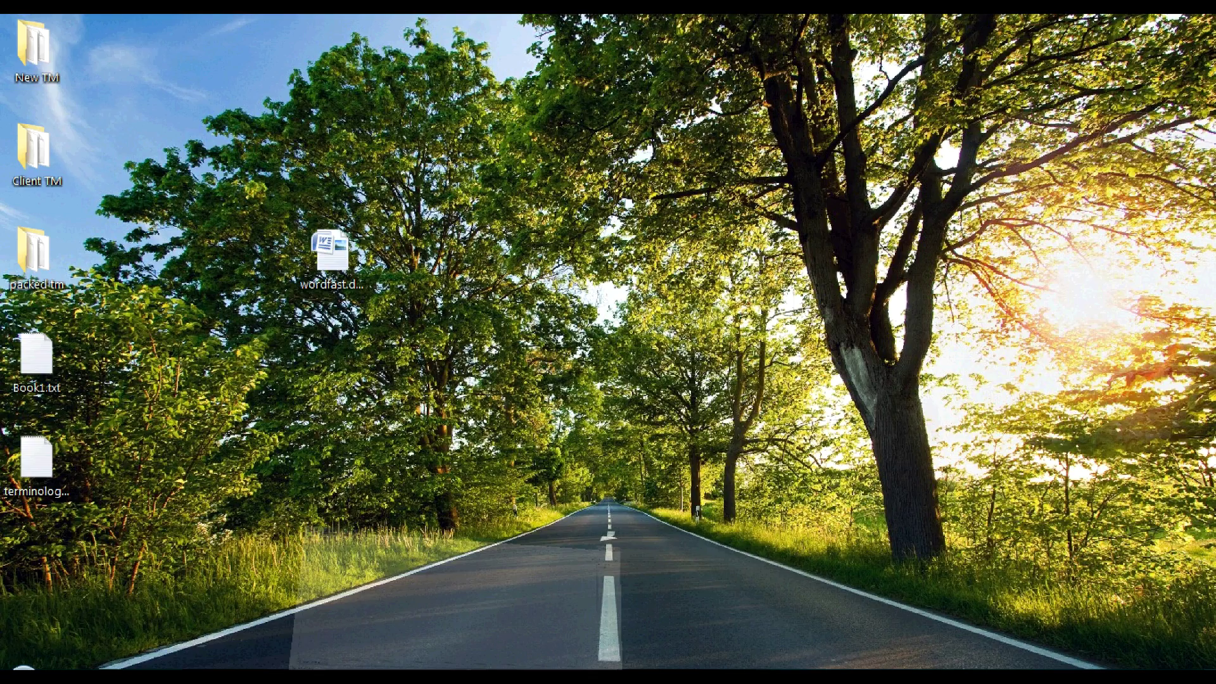